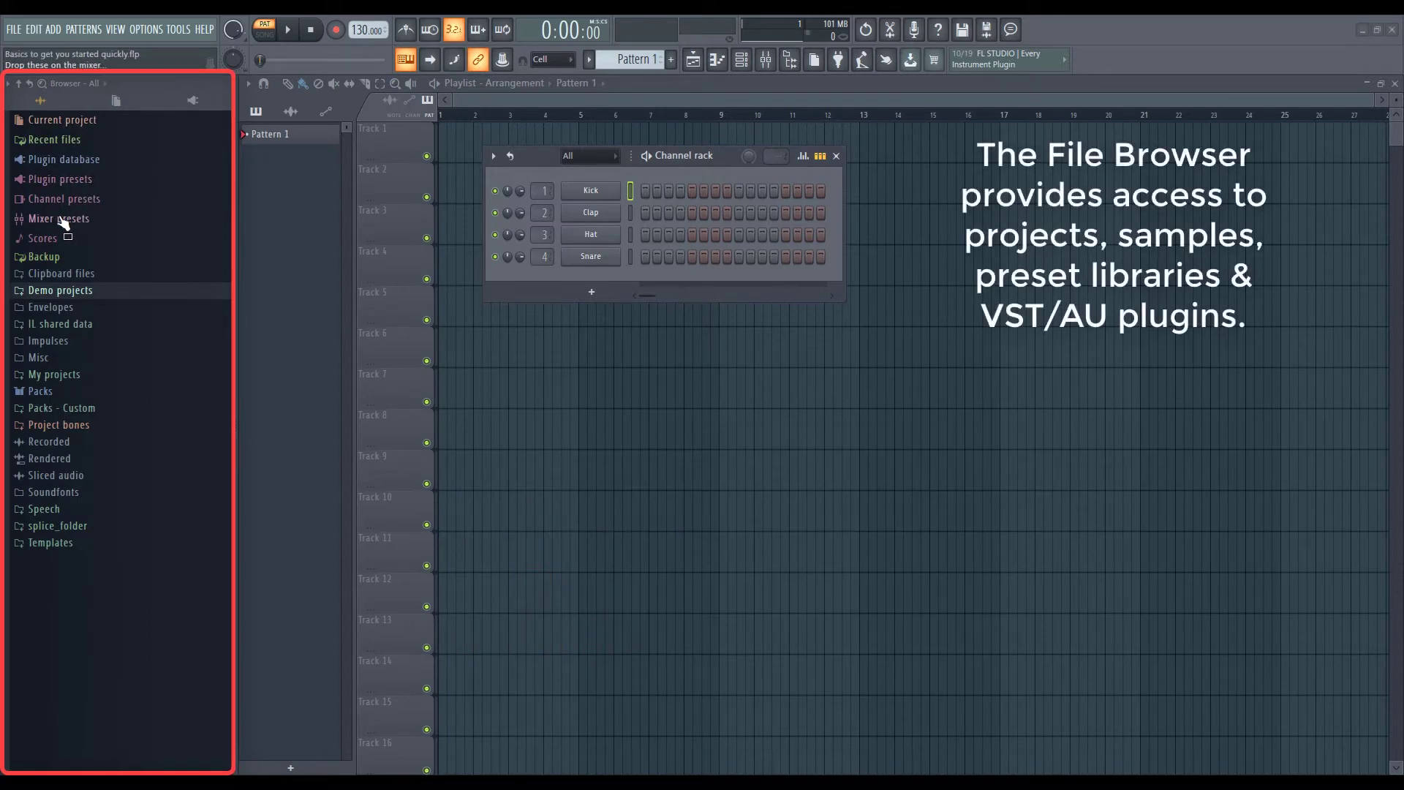
Look through the Plugin presets and Plugin database folders in the browser, including the Effects presets.
click(46, 182)
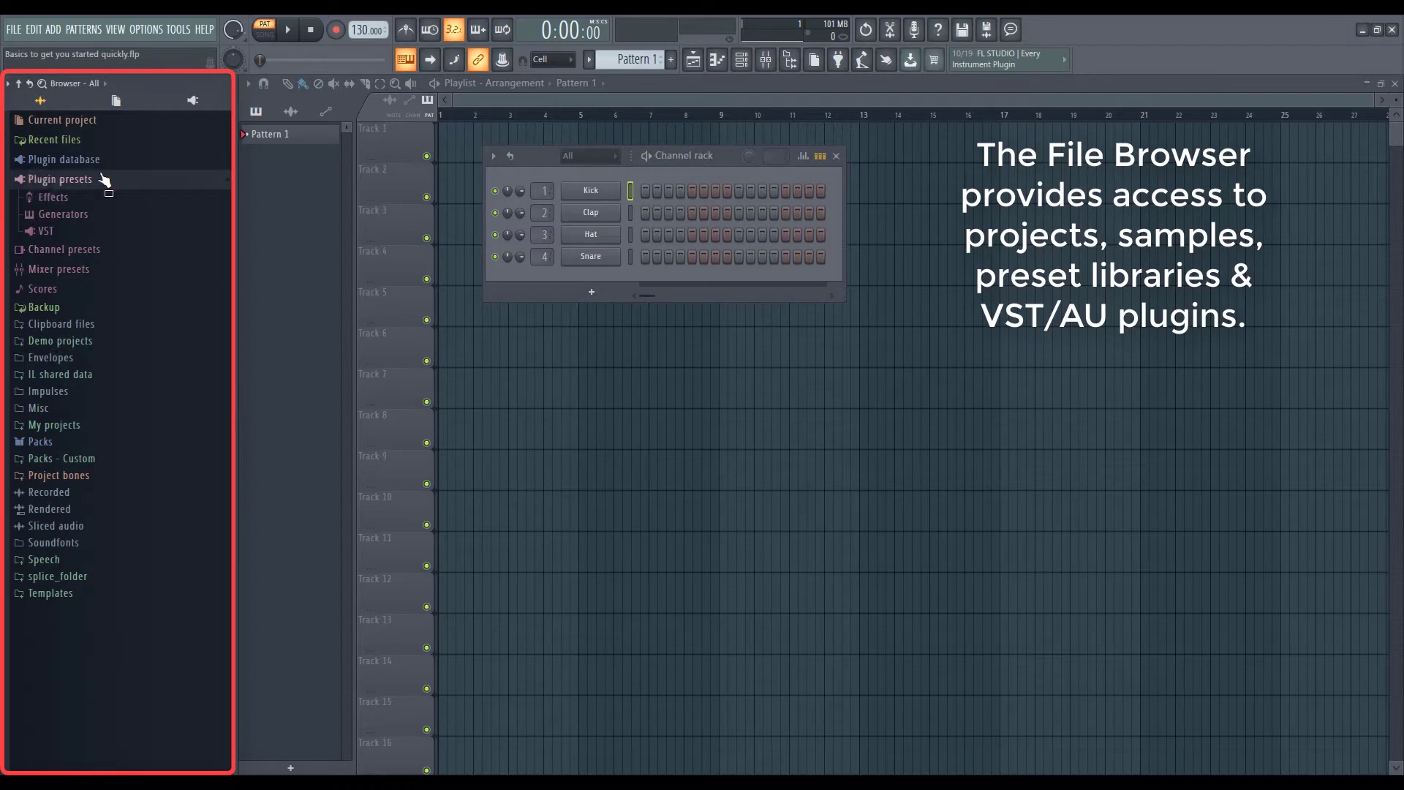
click(72, 165)
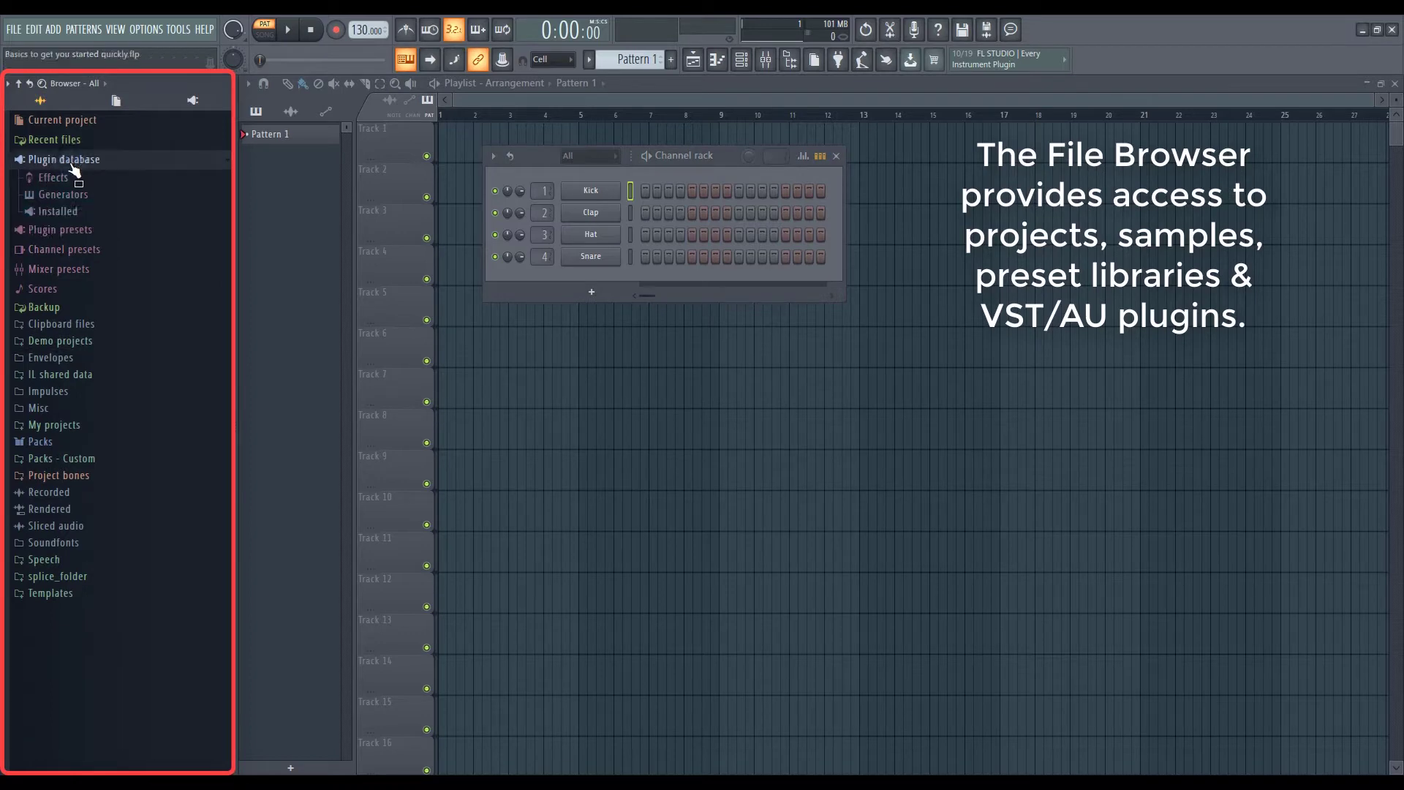
click(63, 230)
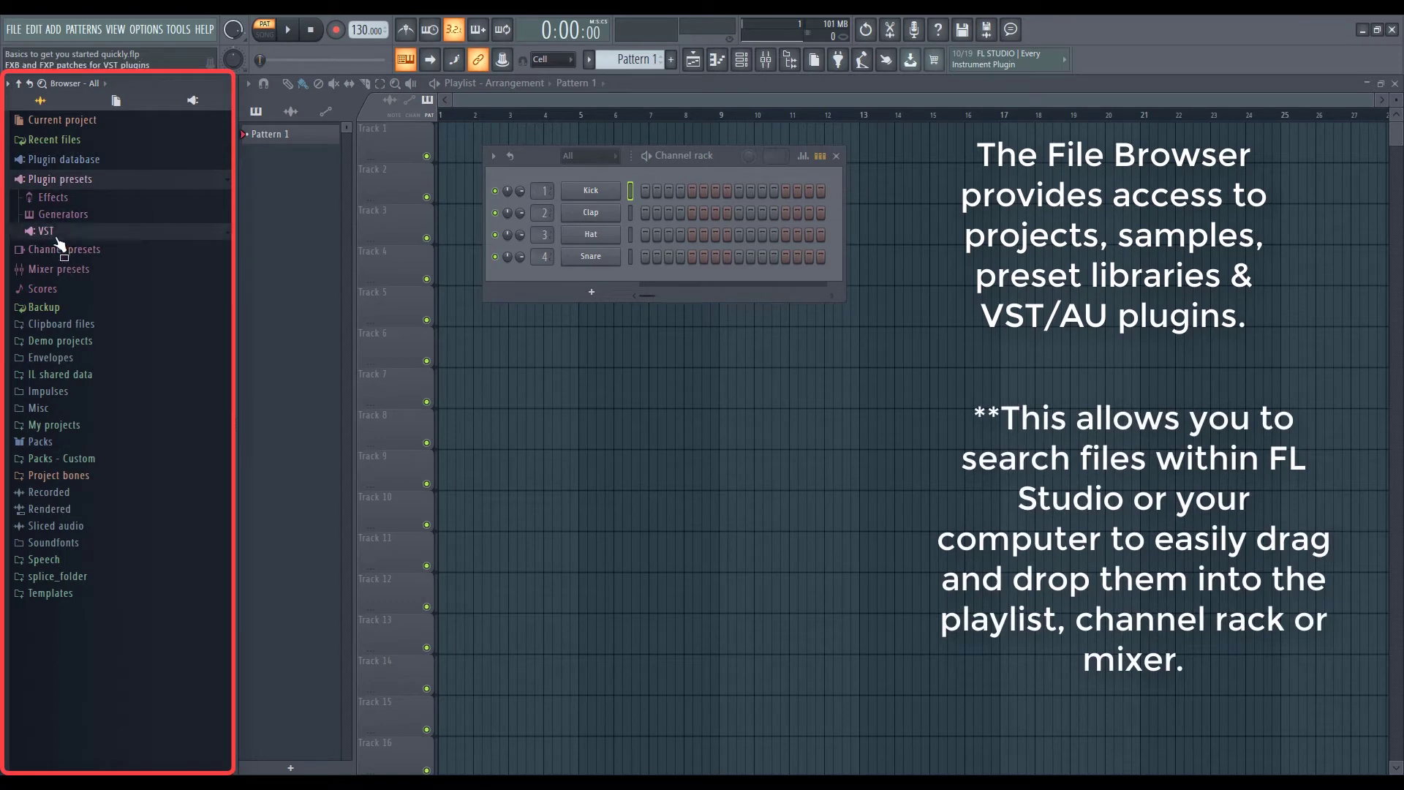
click(55, 197)
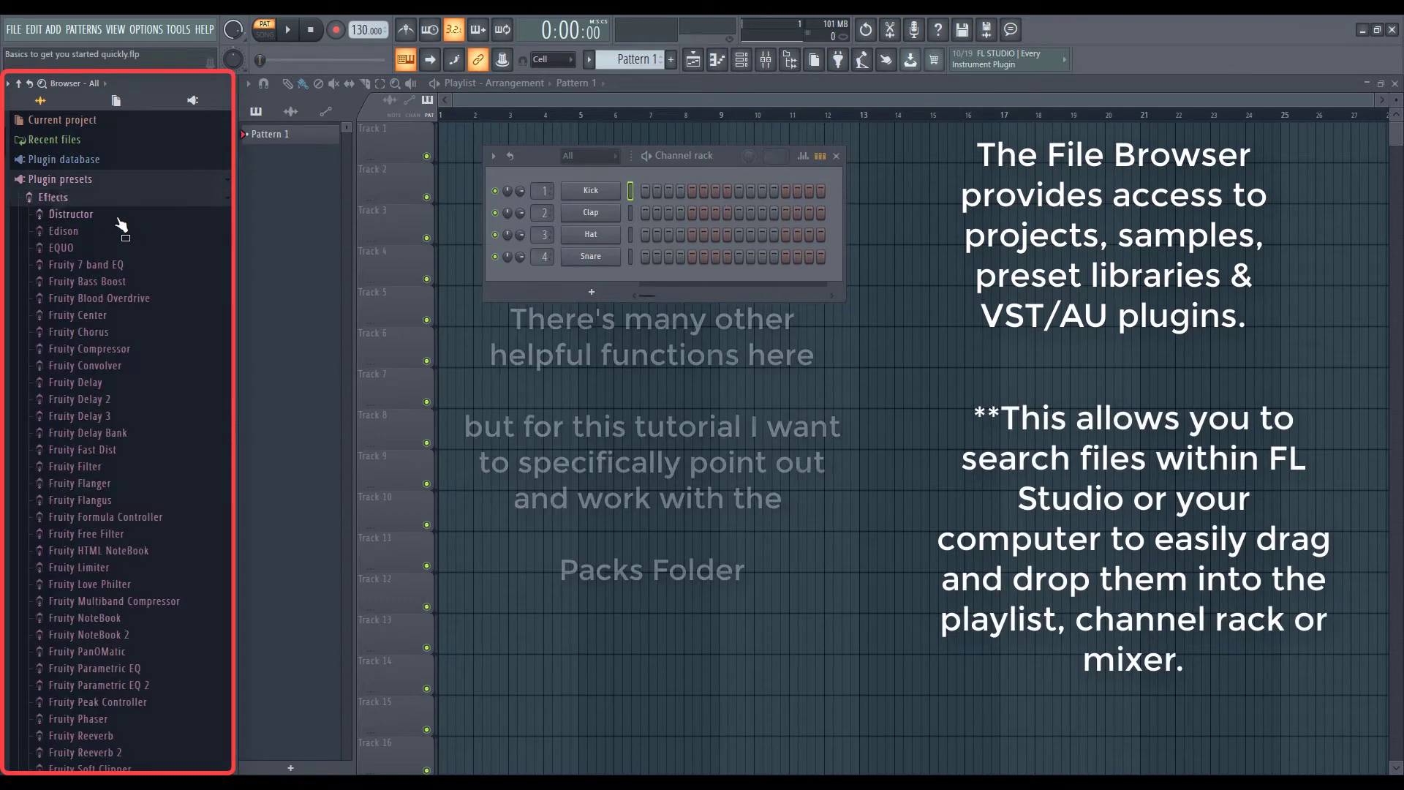
click(72, 182)
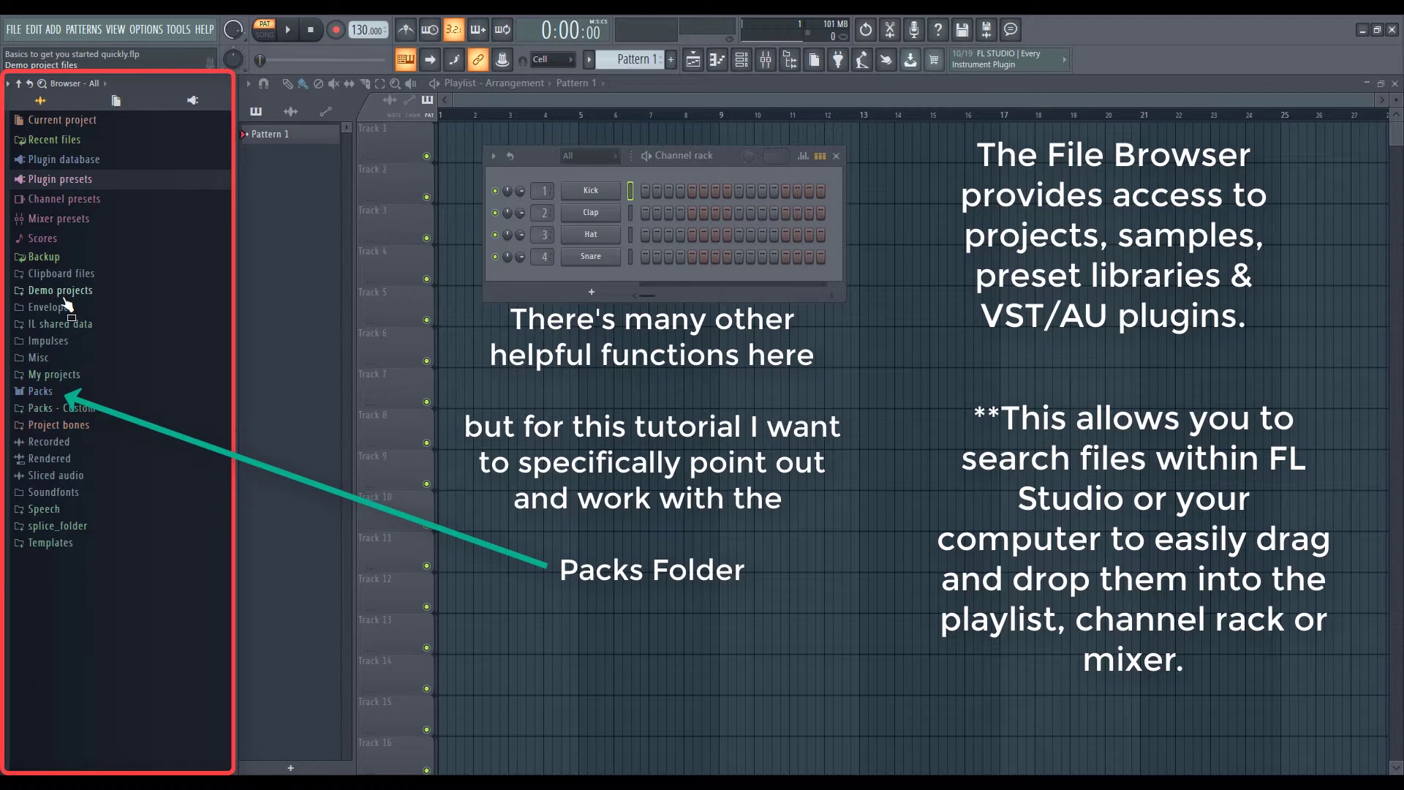
Add the FPC 1 Kick sample from the Packs drum kicks to Track 6 of the playlist at bar 1.
click(42, 392)
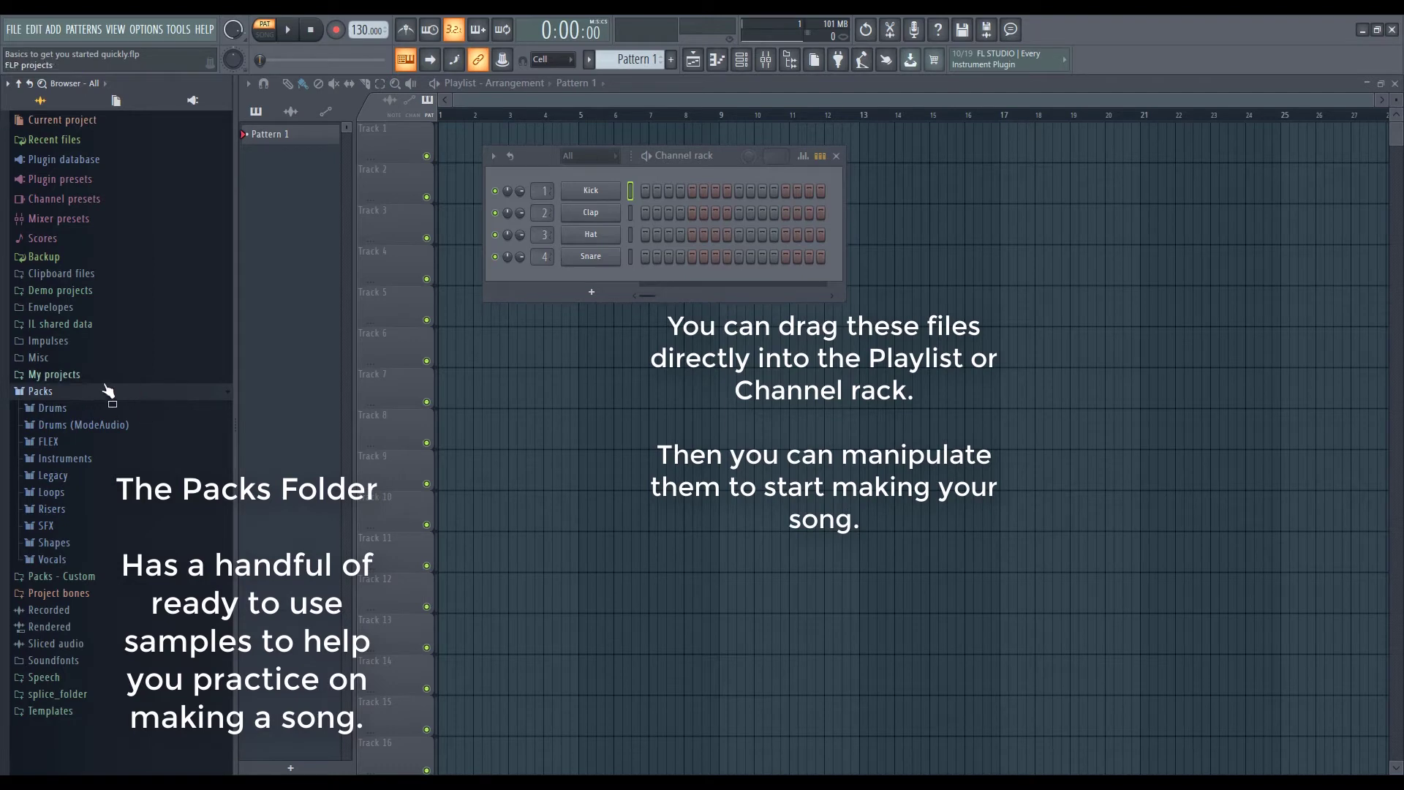
click(64, 411)
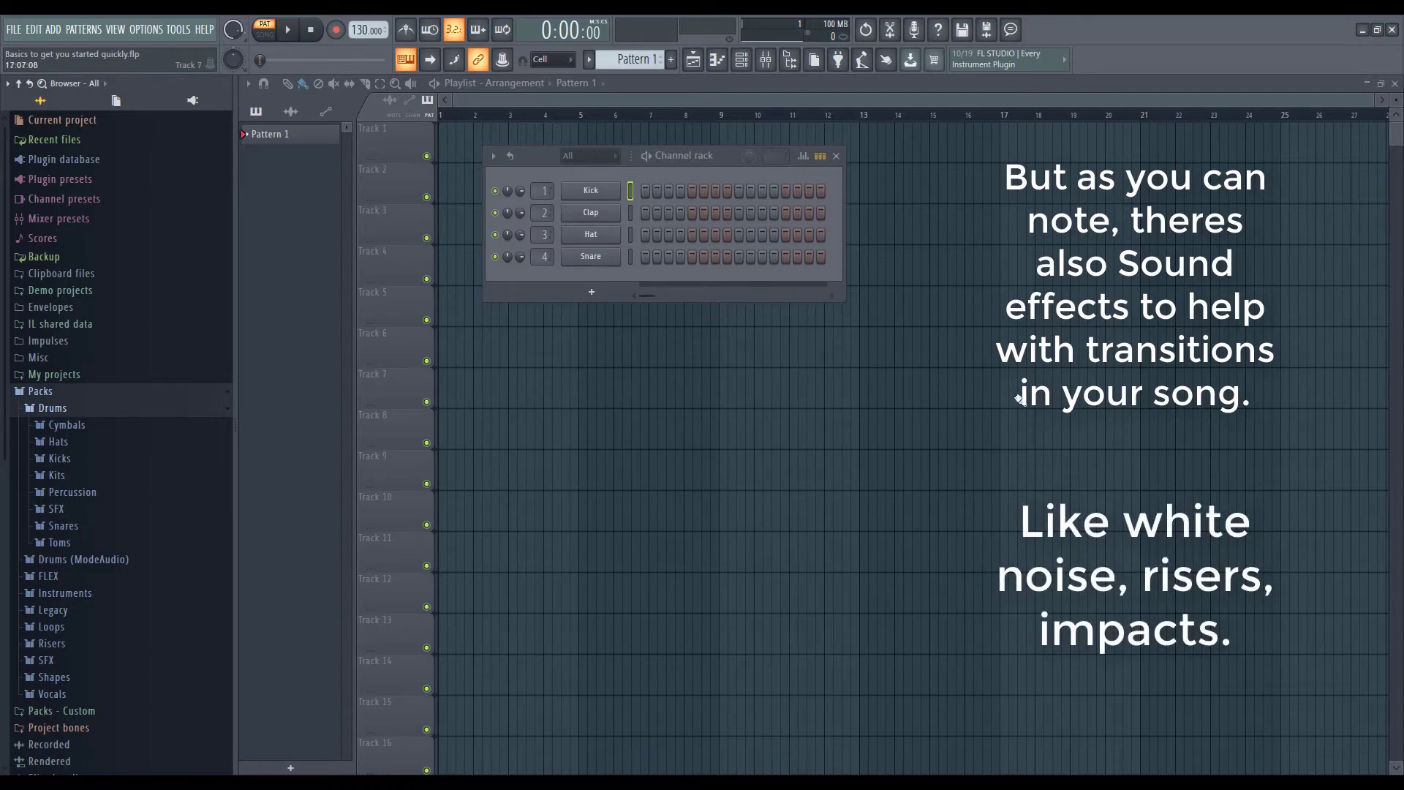
click(83, 429)
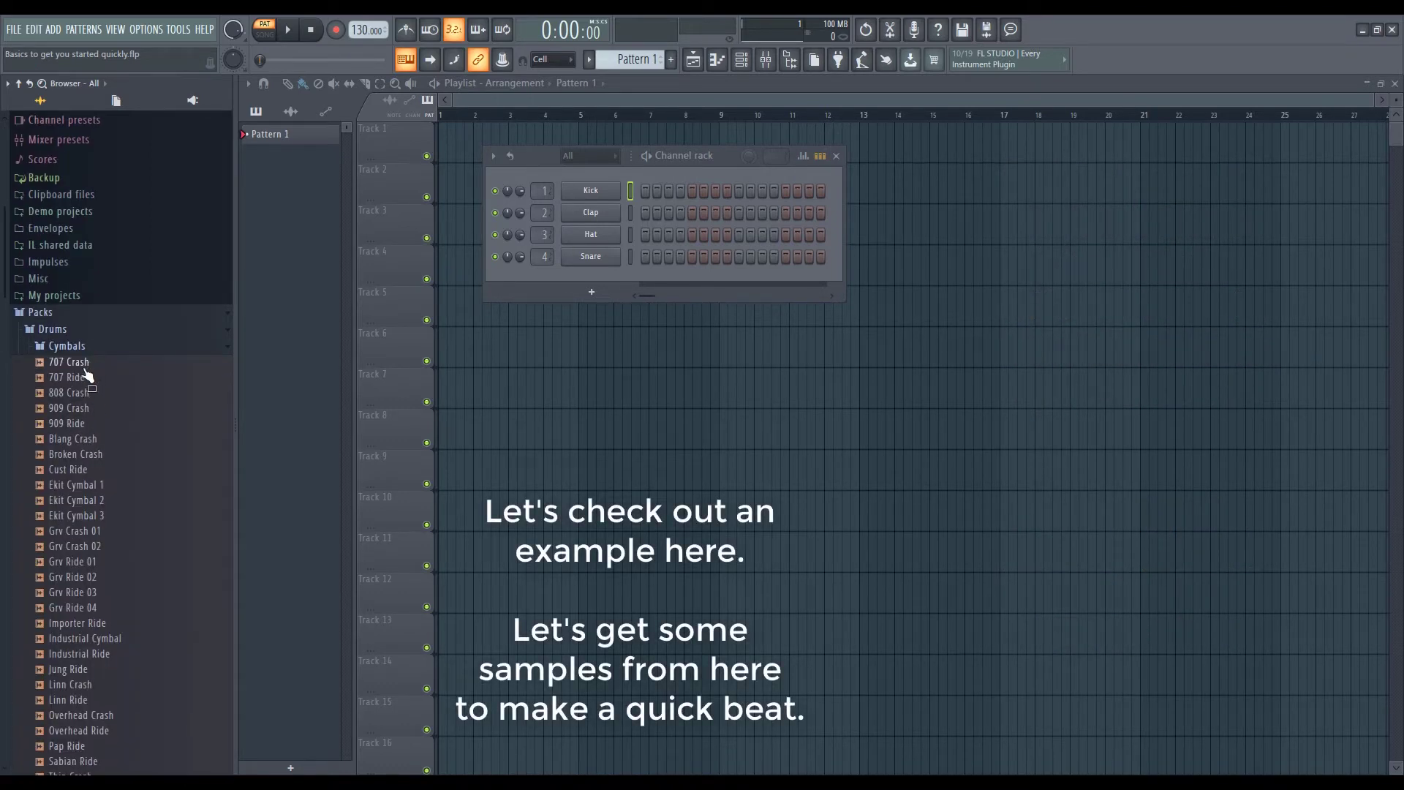
click(69, 348)
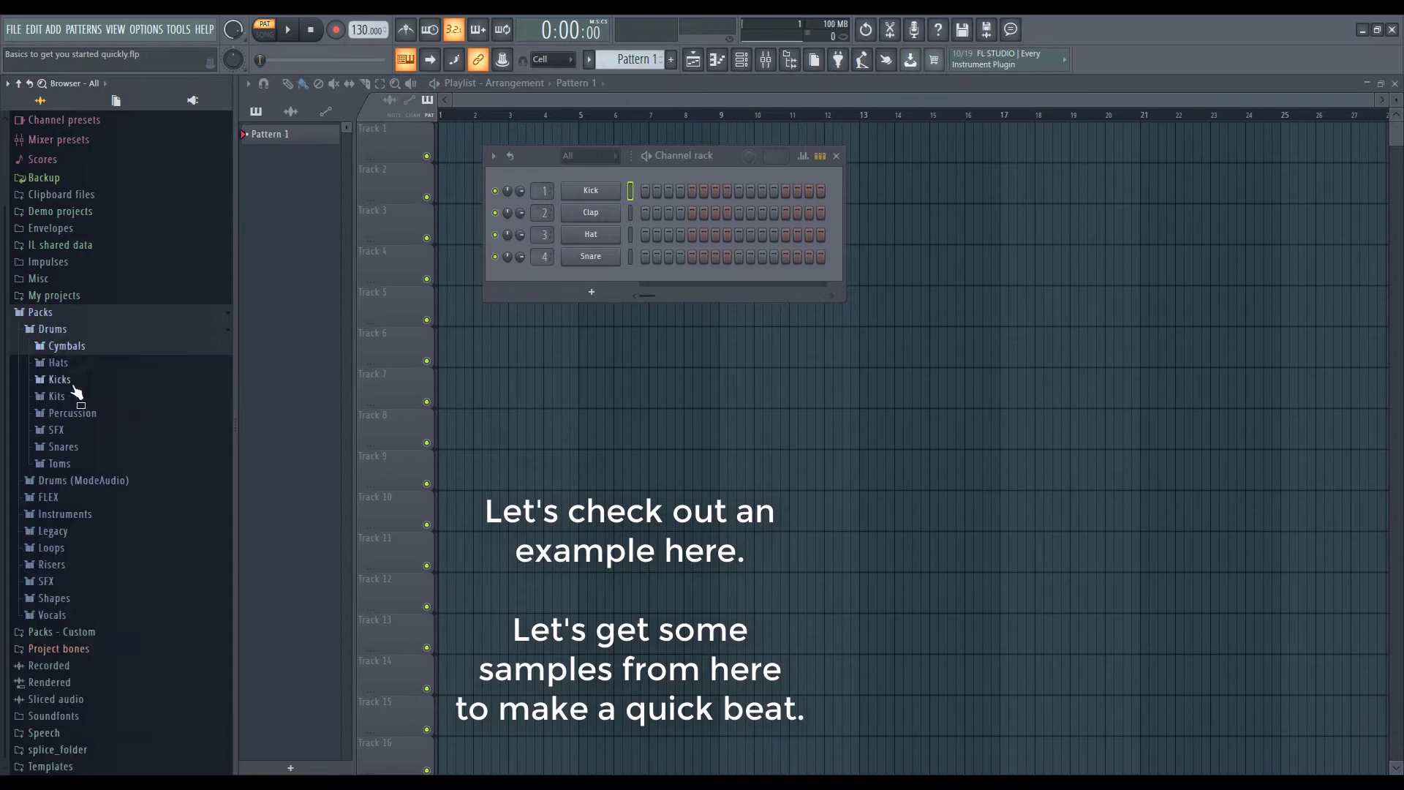
click(66, 380)
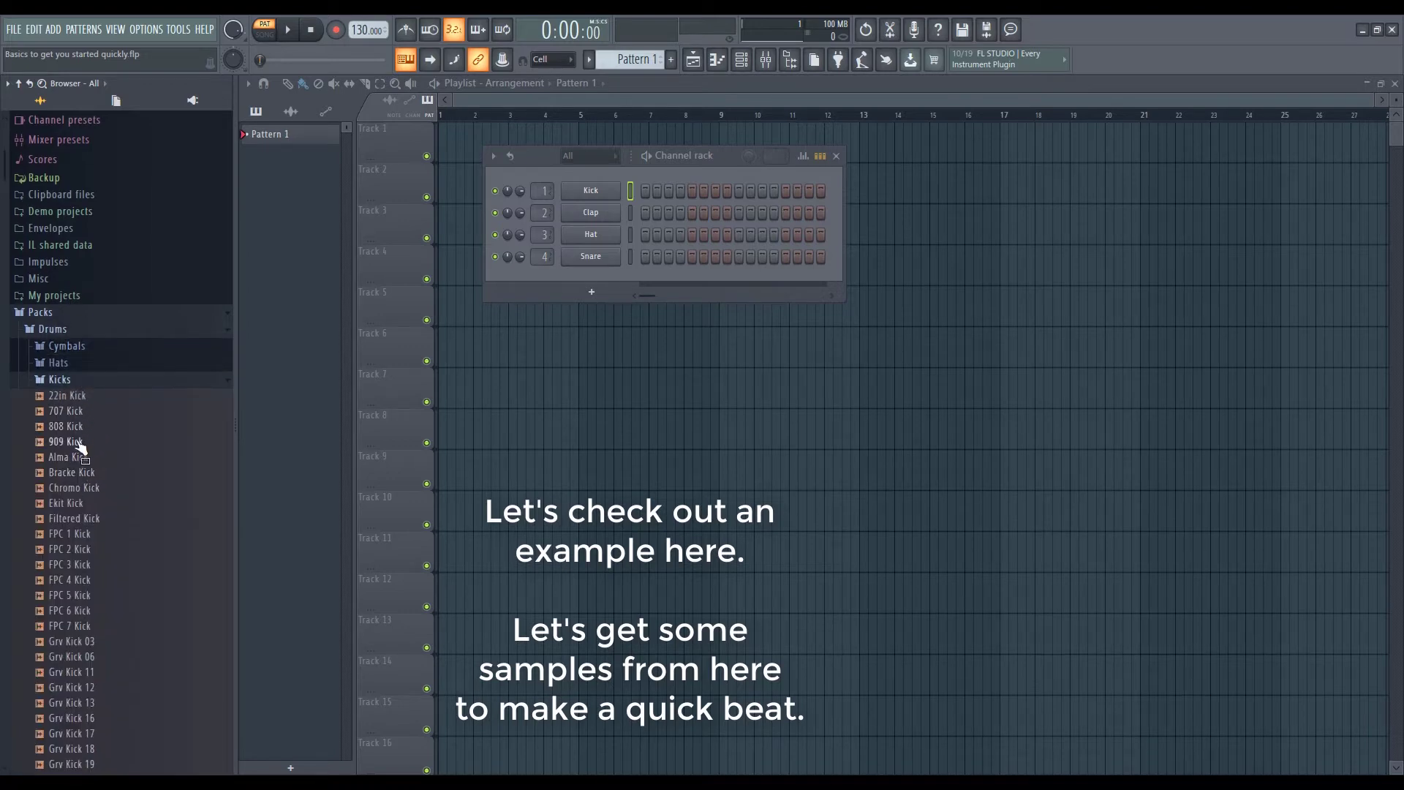
click(106, 542)
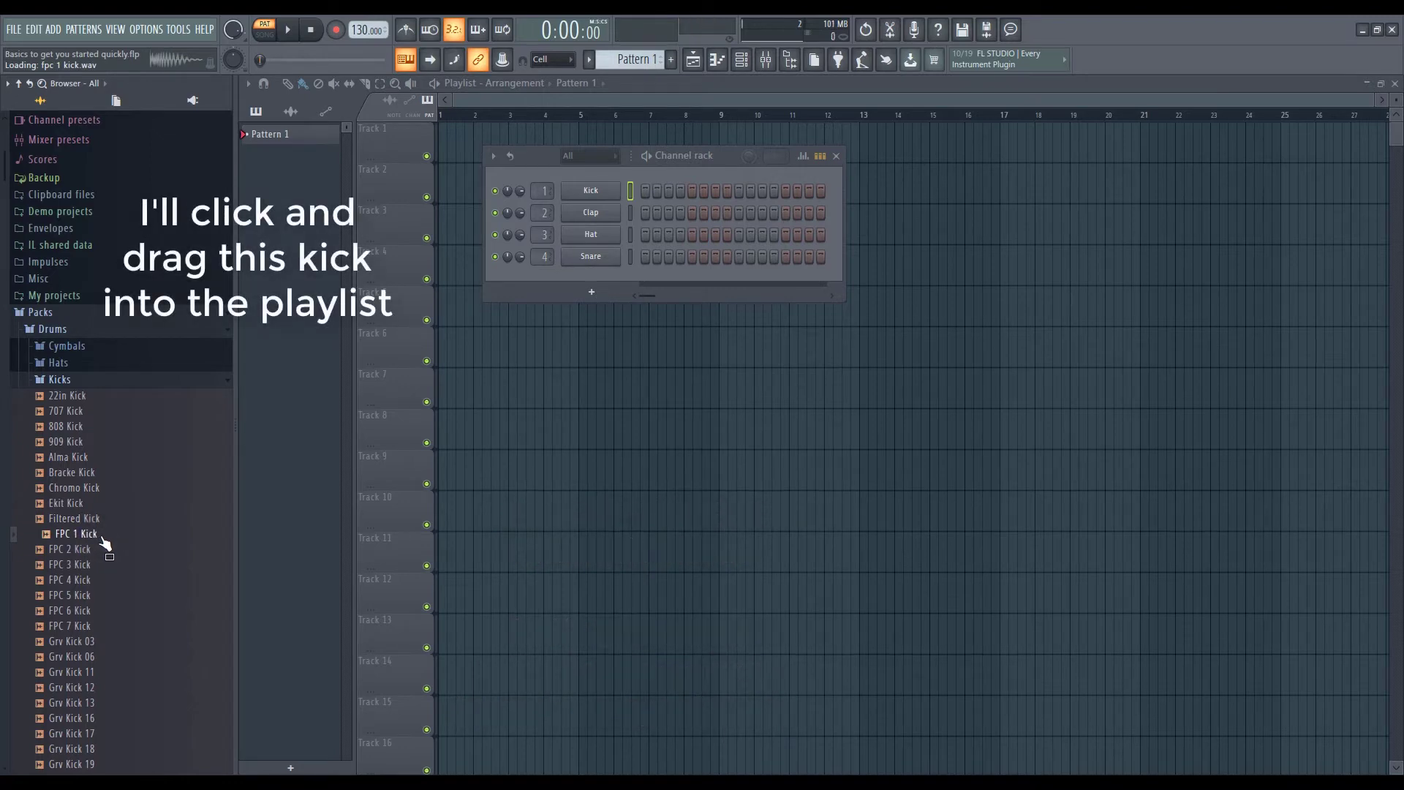
drag(106, 542, 446, 342)
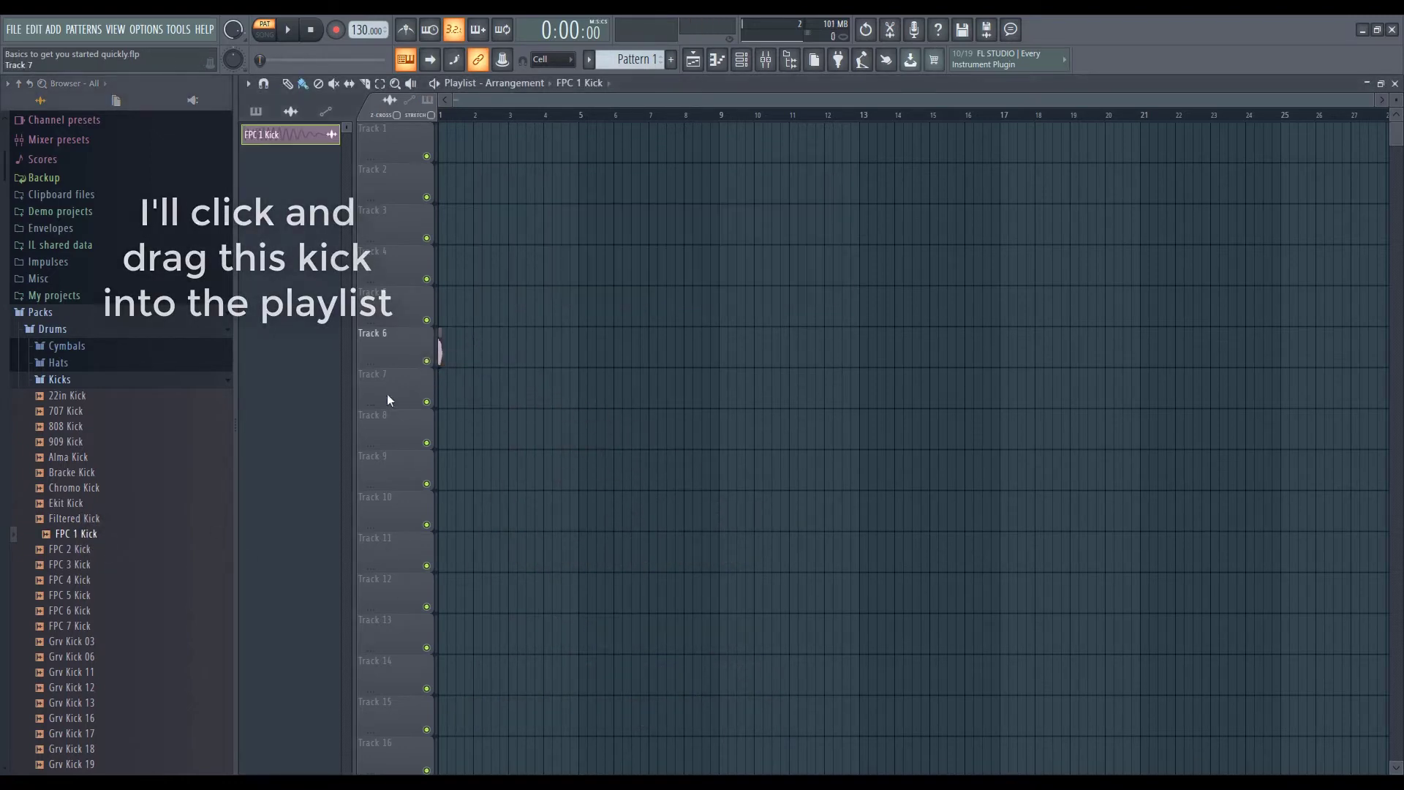
Place the 909 Rim sample from the Snares pack on Track 7 halfway through bar 1, and replace it with the 808 Snare.
click(82, 382)
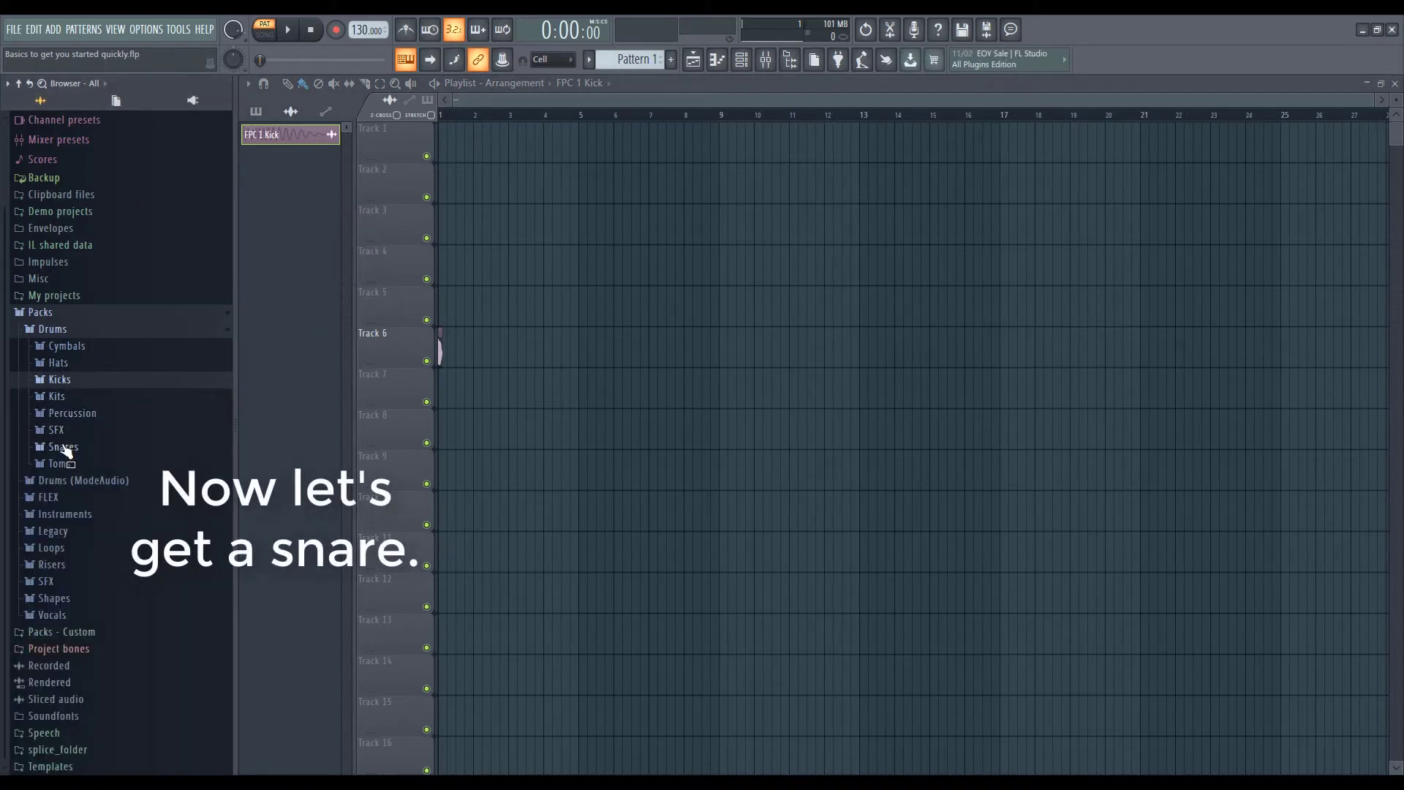
click(63, 449)
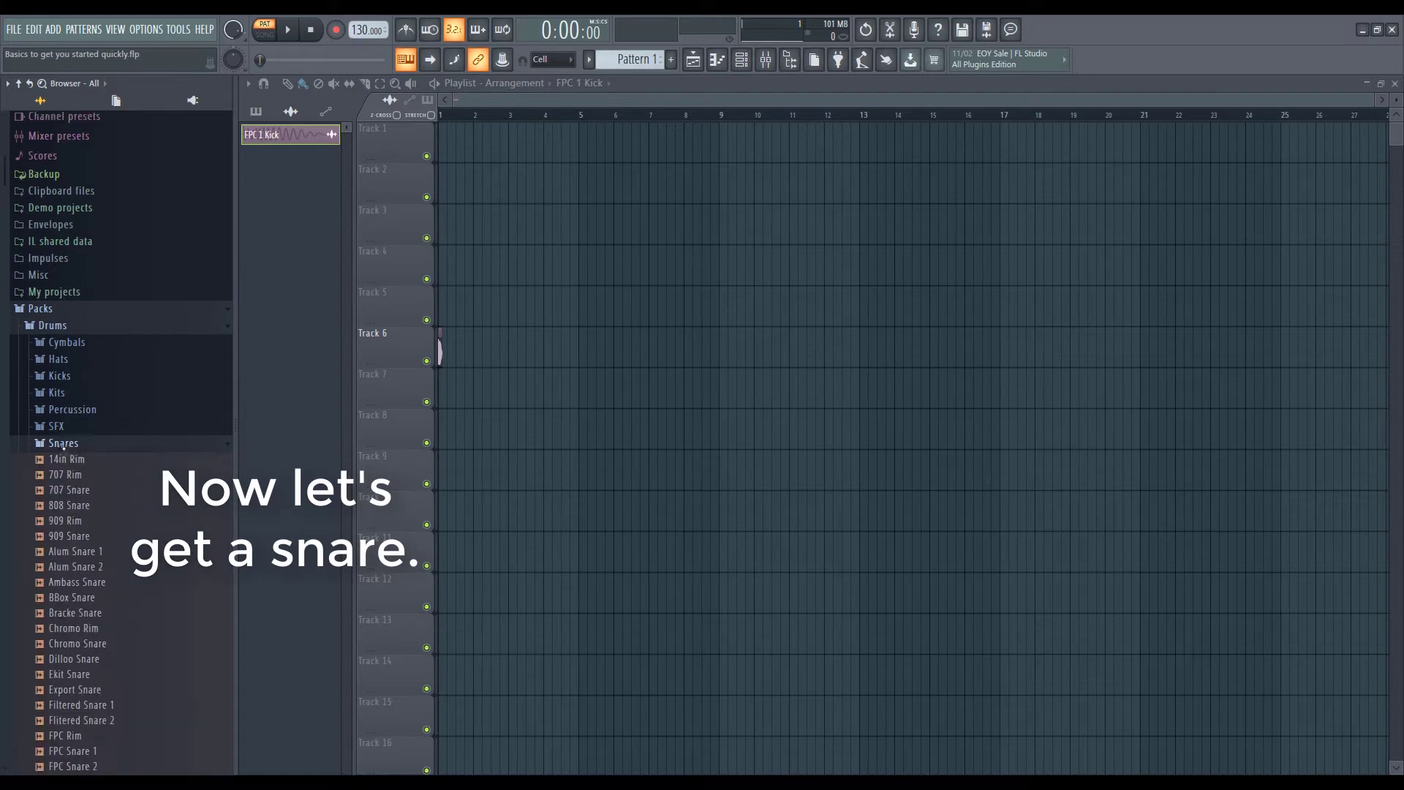
click(79, 527)
drag(79, 526, 459, 390)
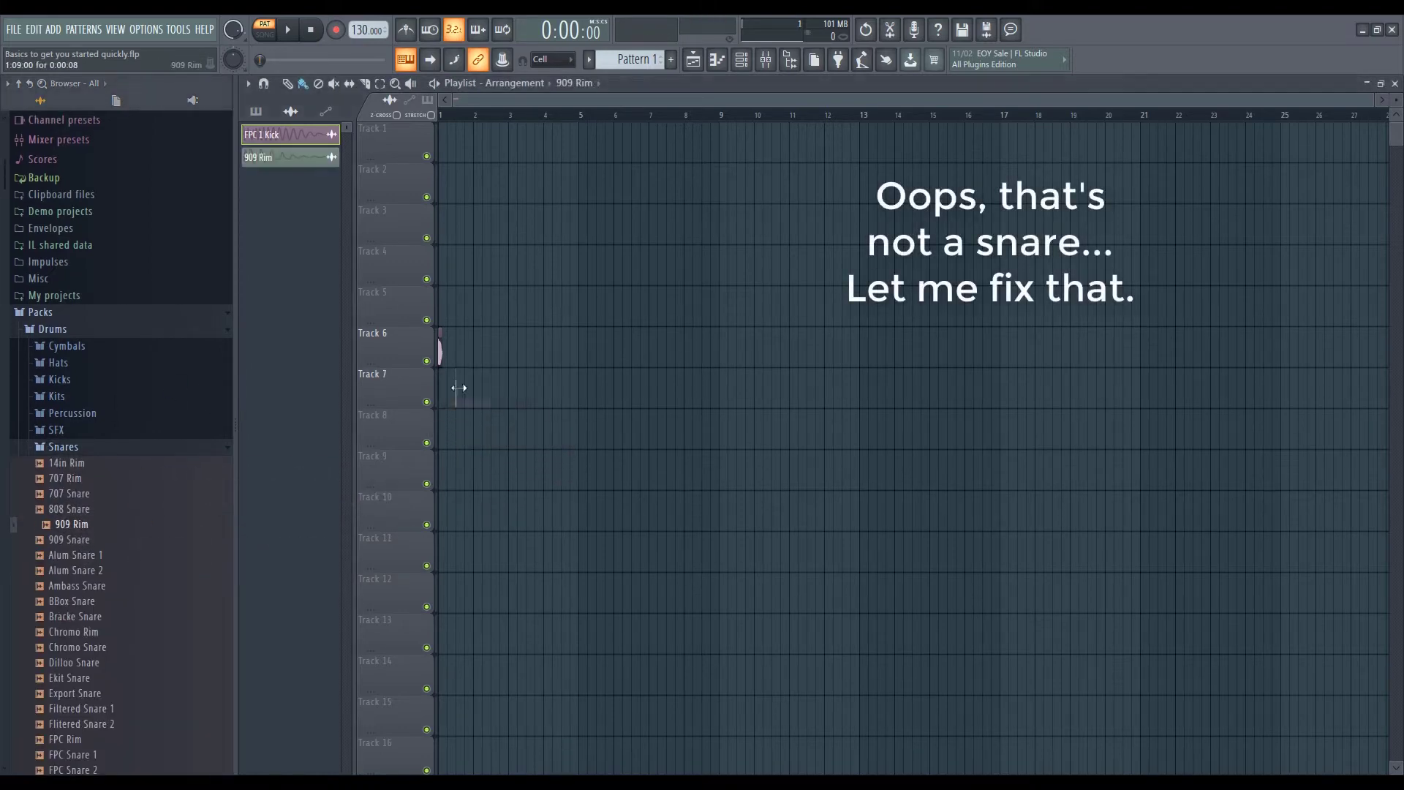
click(73, 509)
drag(74, 509, 457, 393)
Move the kick clip up to Track 5 and the snare clip up to Track 6.
scroll(479, 127, up, 5)
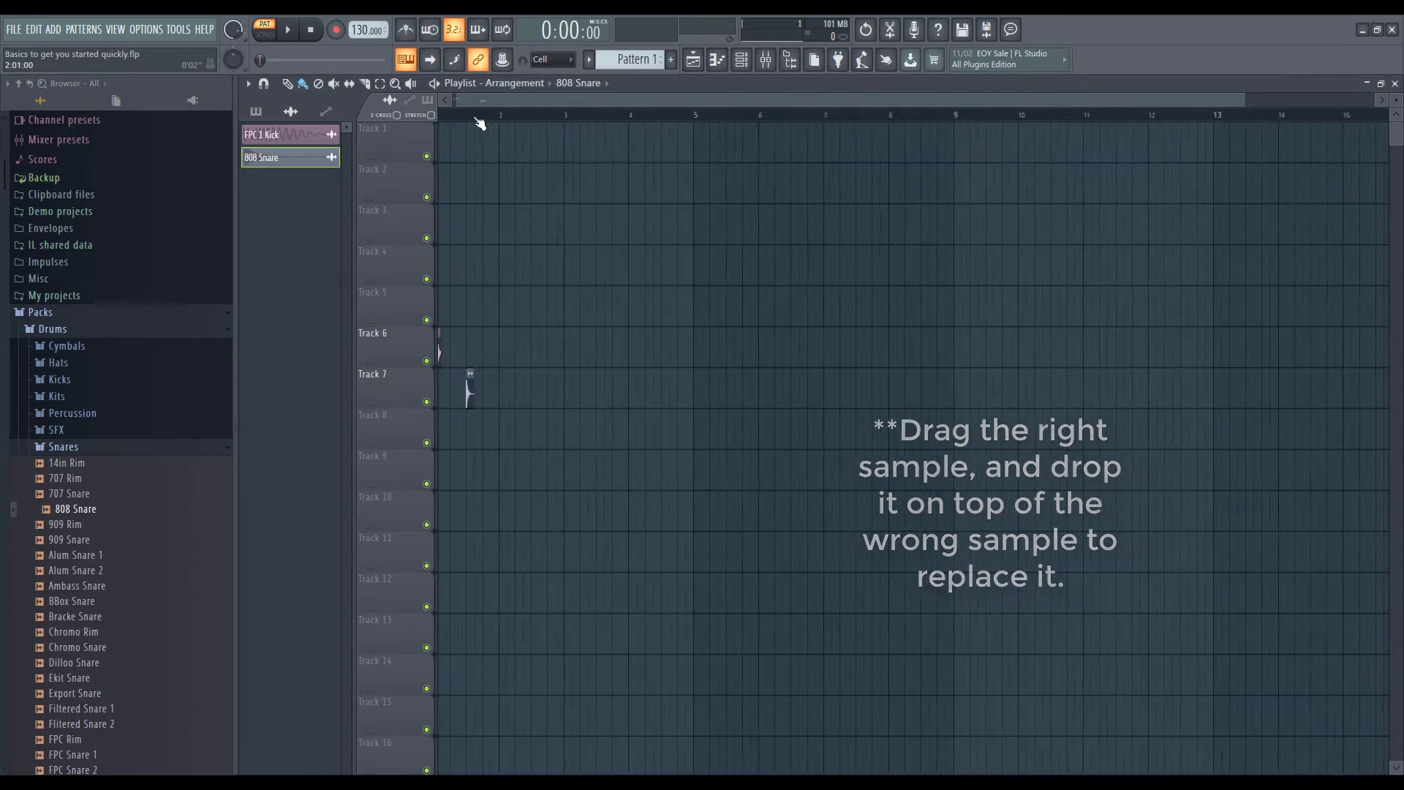
click(444, 345)
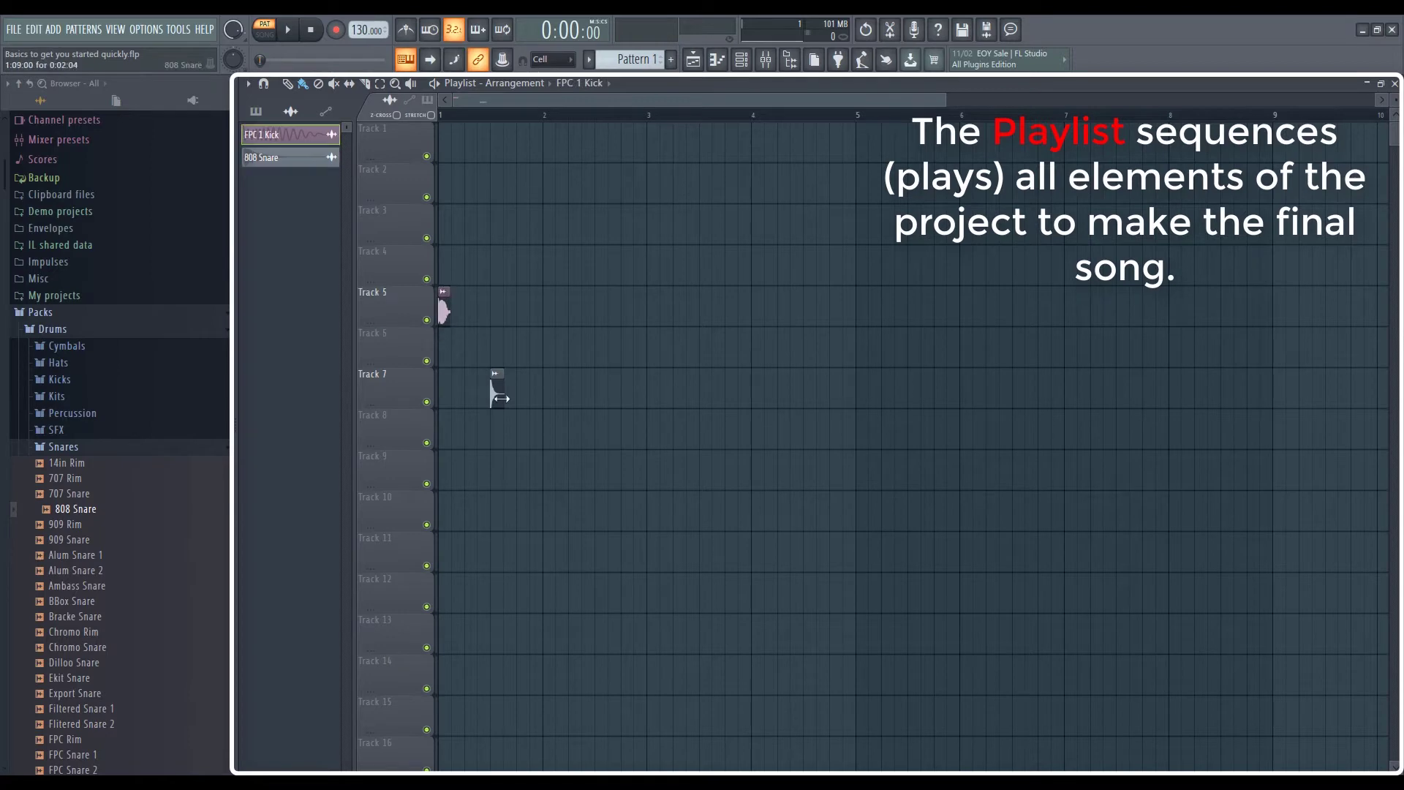
drag(495, 389, 495, 349)
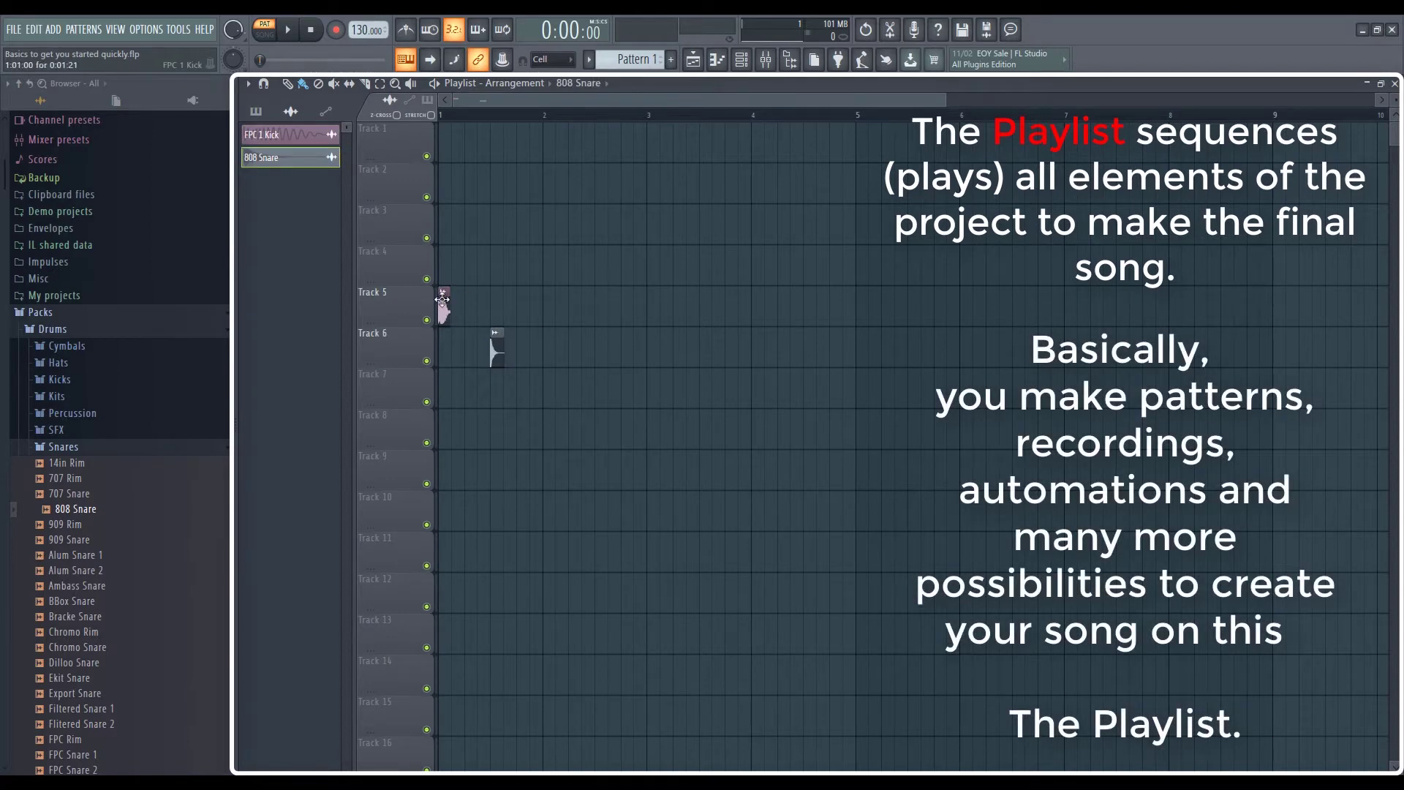
Add kick clips on Track 5 every half bar through bar 2, and a second snare on Track 6 halfway through bar 2.
click(443, 304)
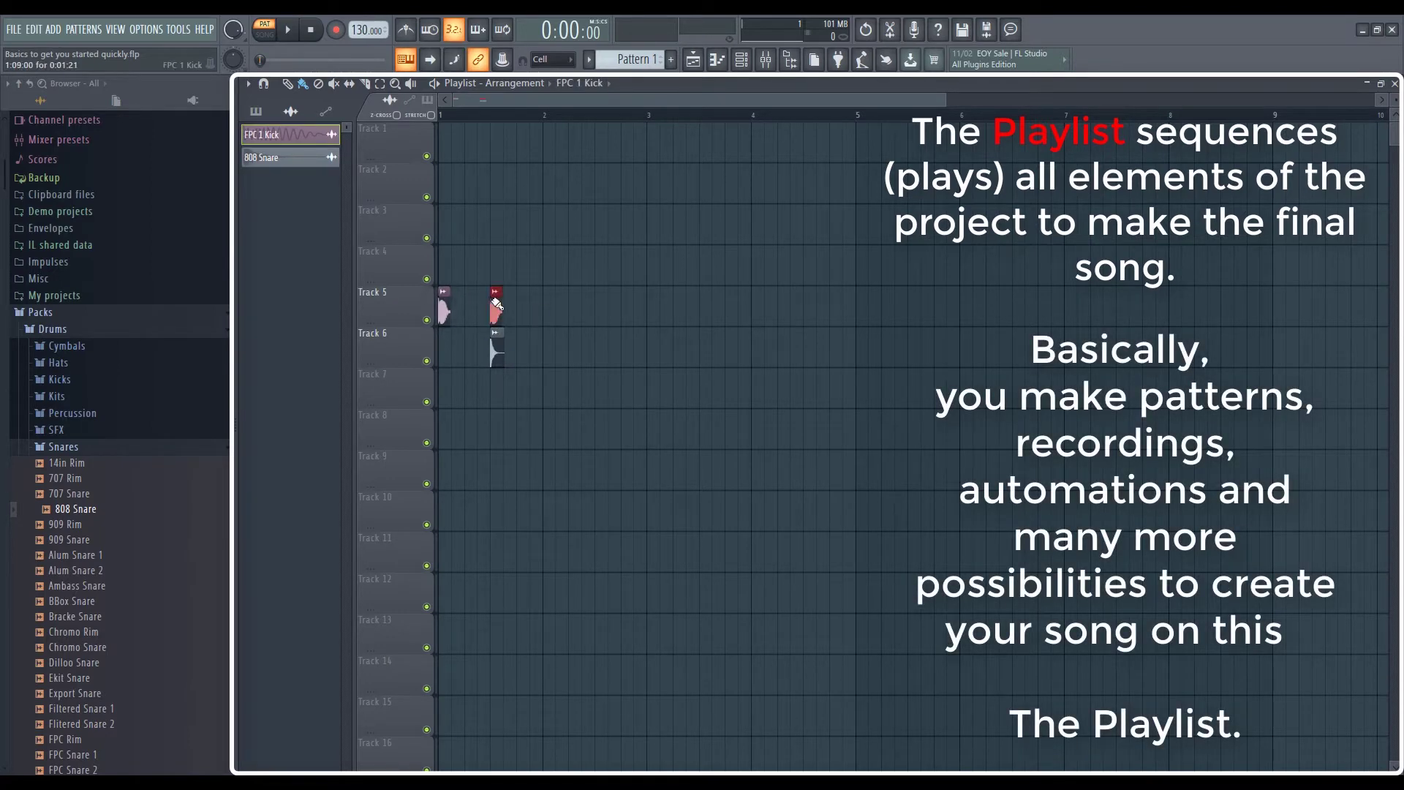
click(554, 312)
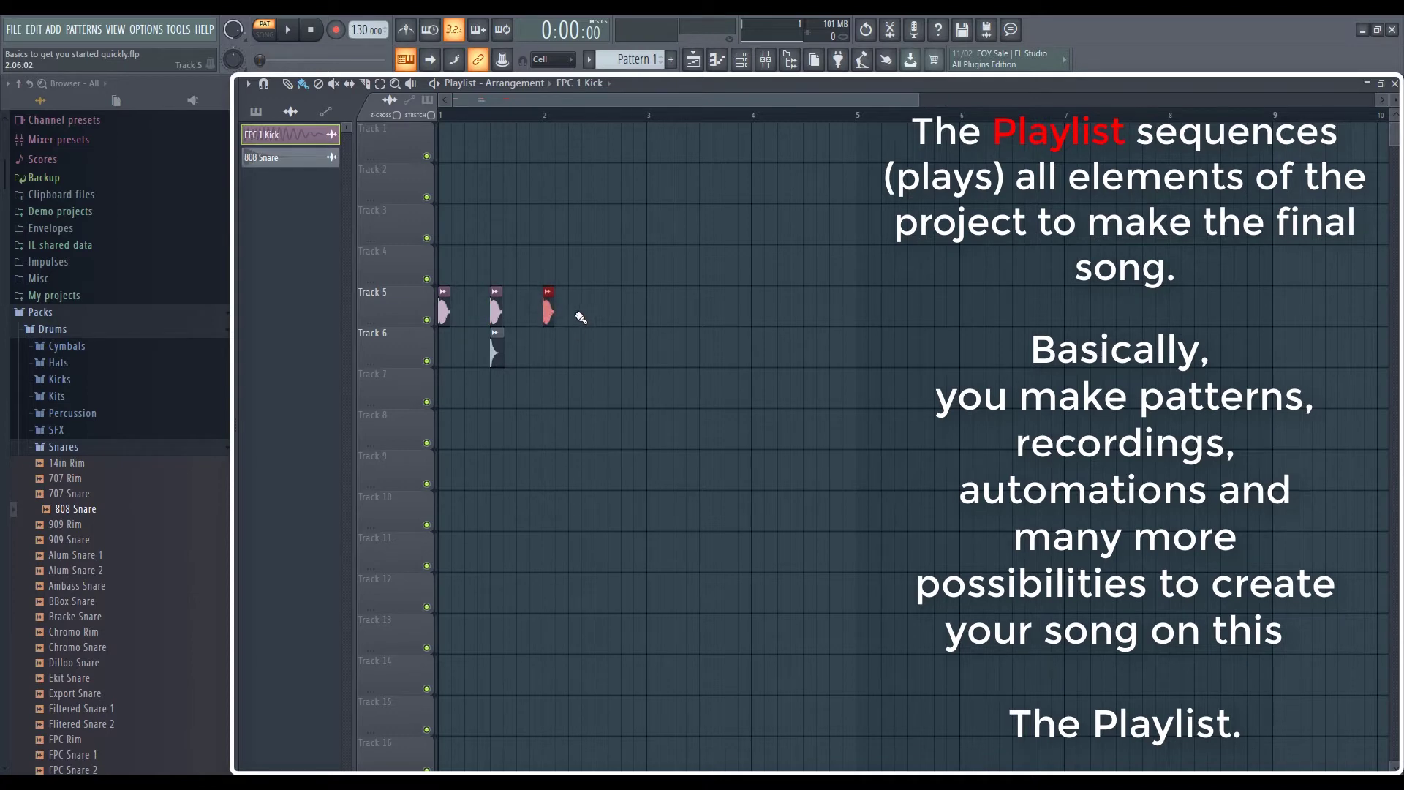
click(604, 311)
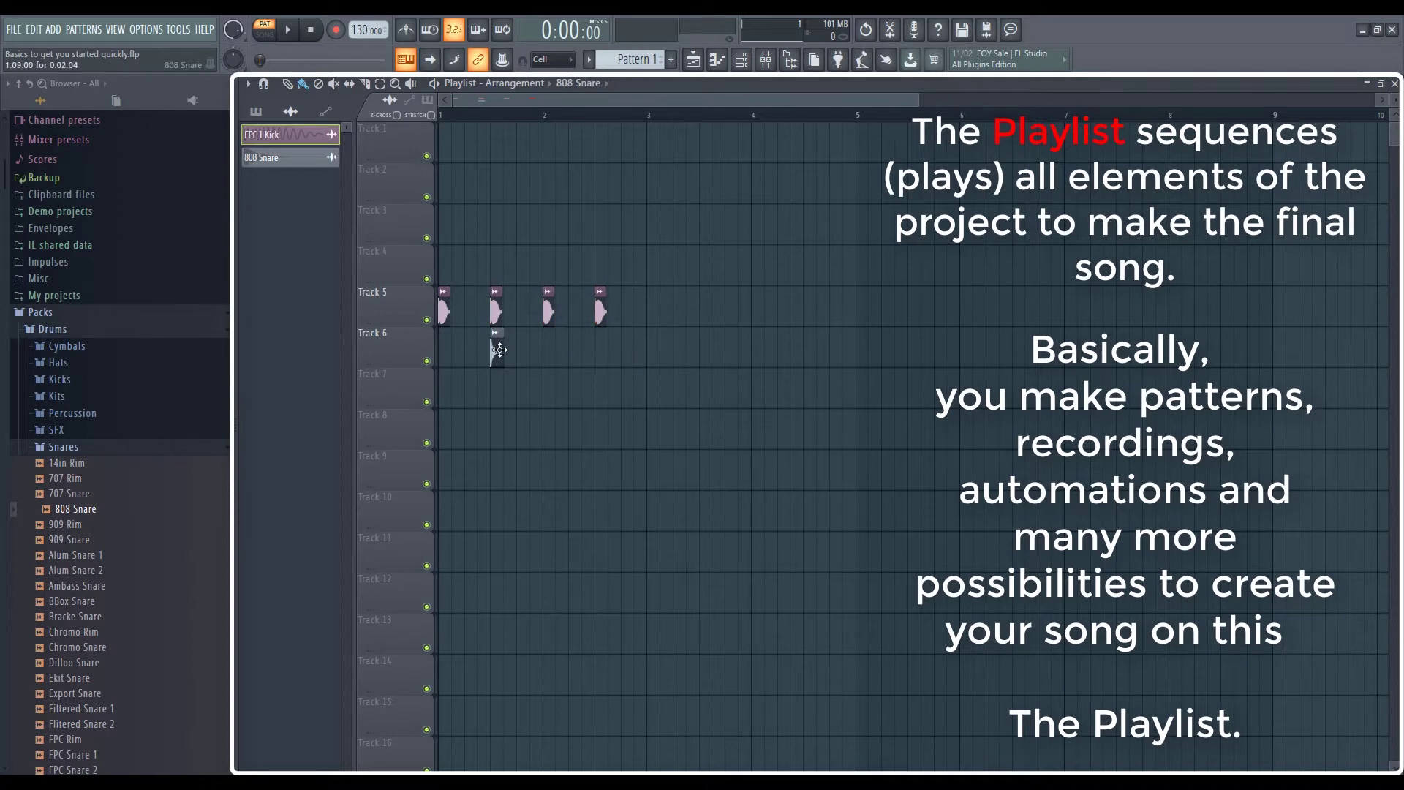
click(601, 350)
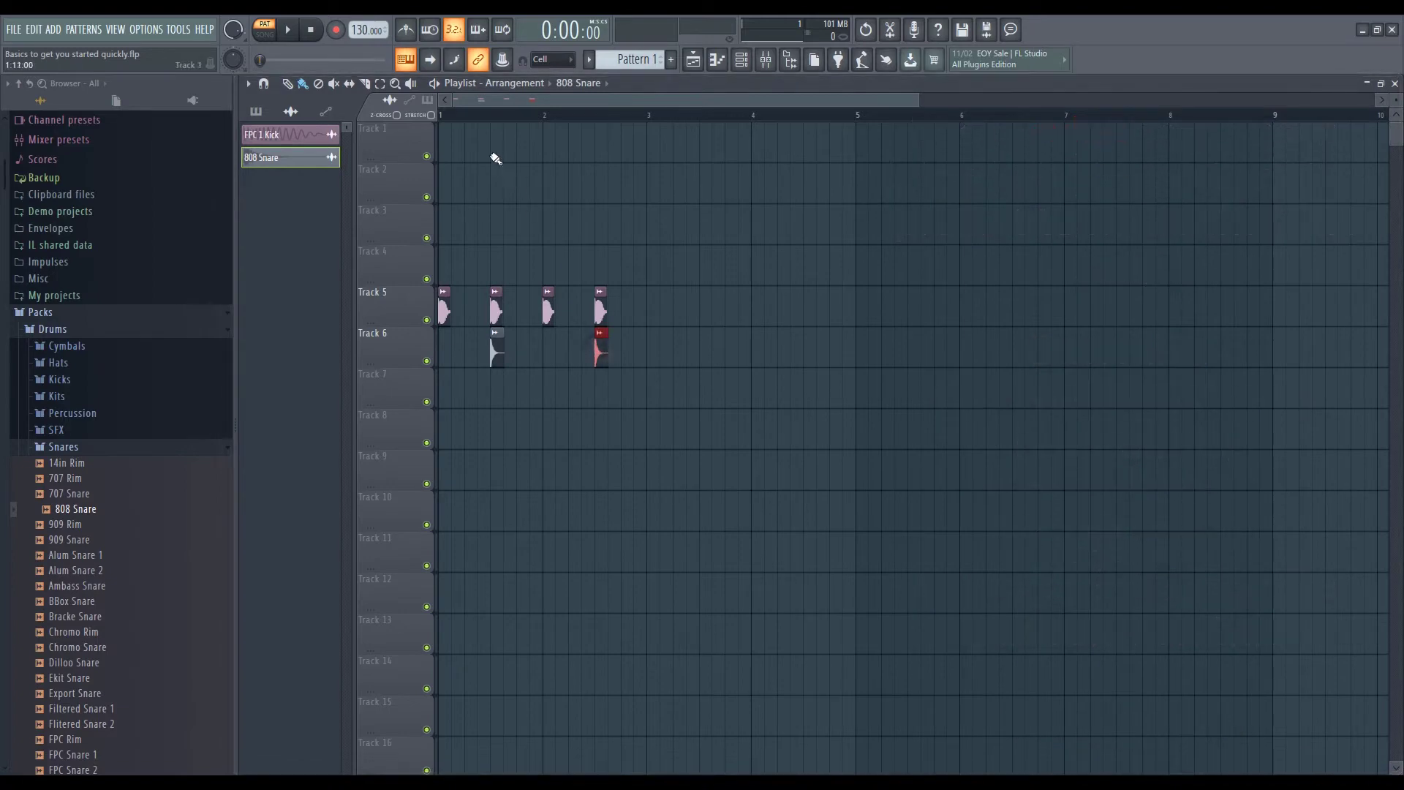
Duplicate the two-bar kick and snare beat into bars 3 and 4, and play the arrangement in song mode.
key(l)
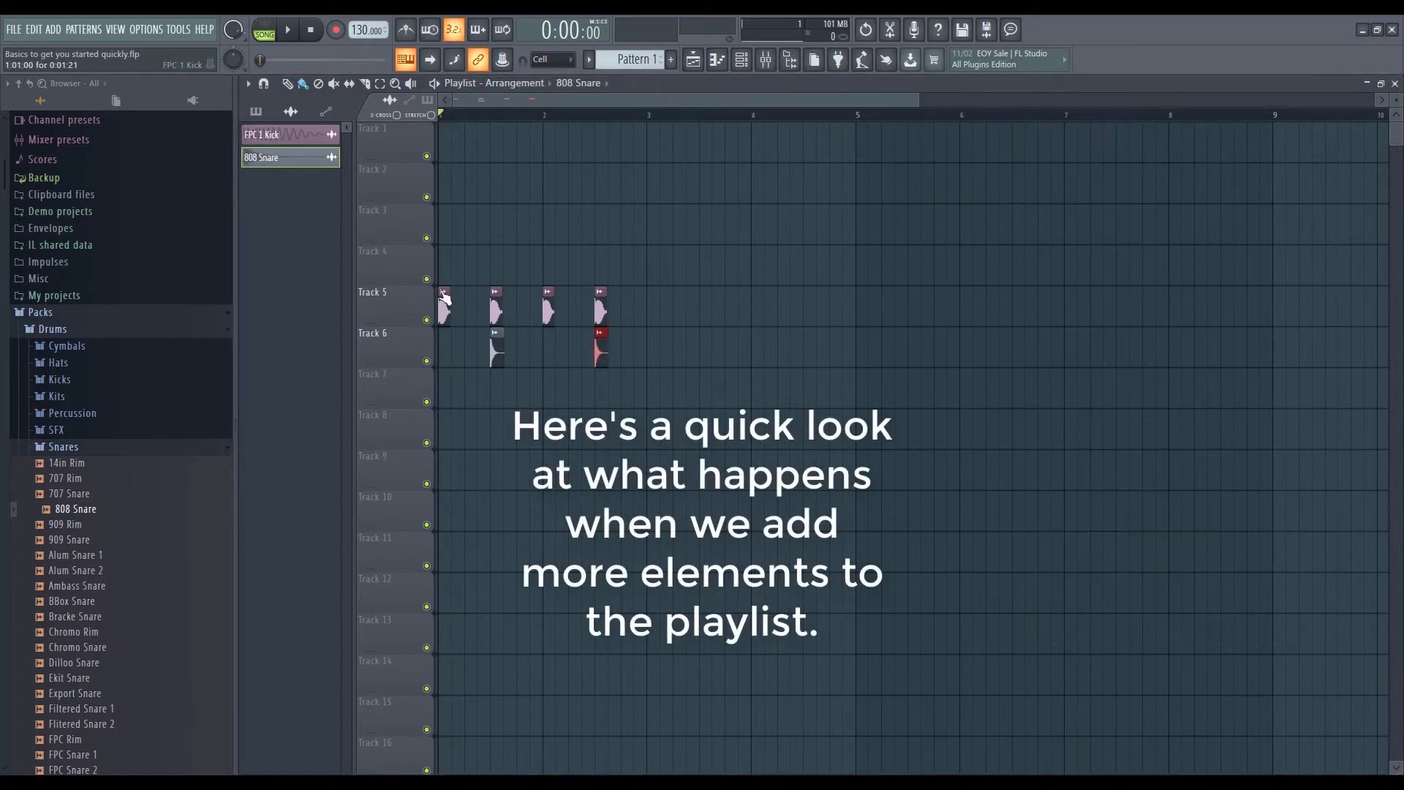
drag(457, 296, 613, 365)
drag(443, 312, 651, 312)
key(space)
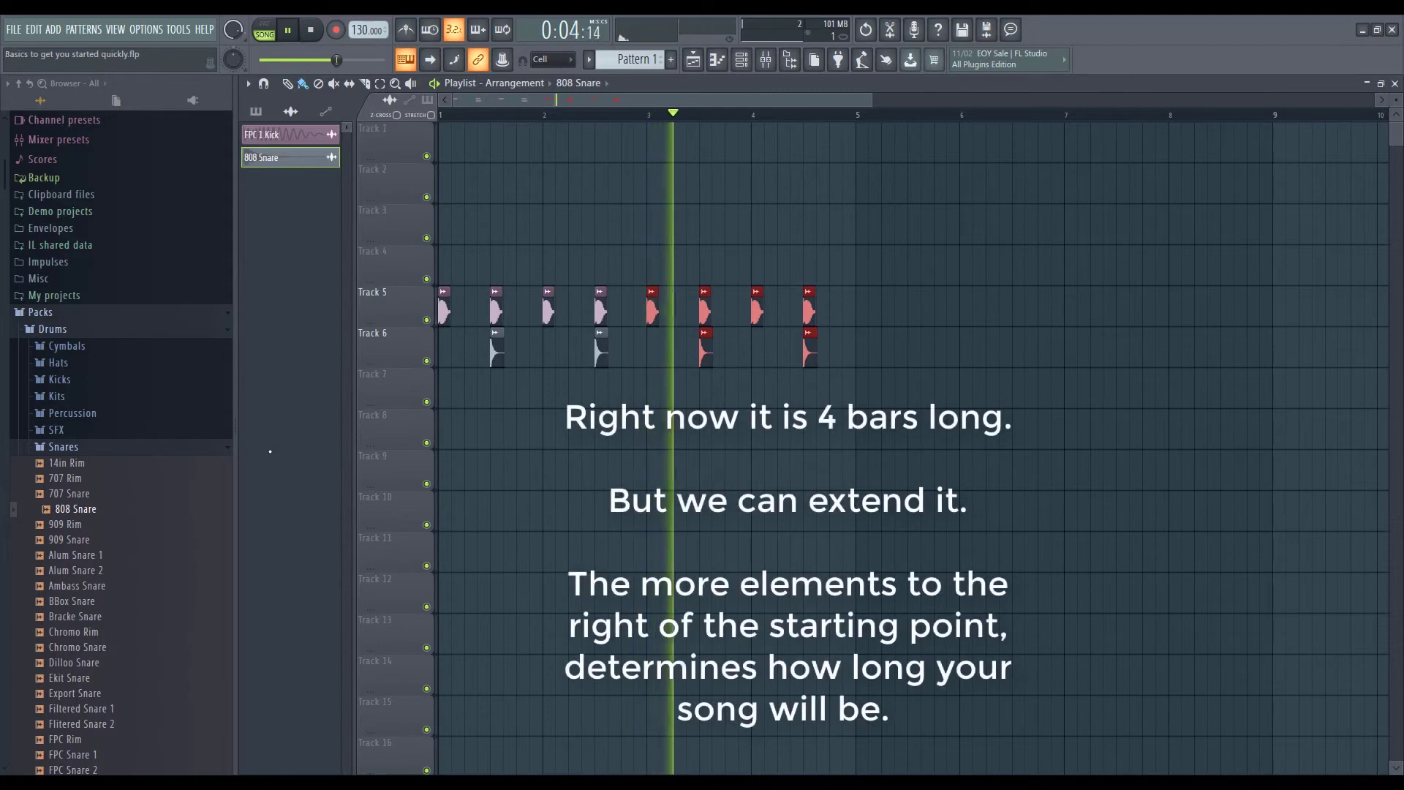
key(space)
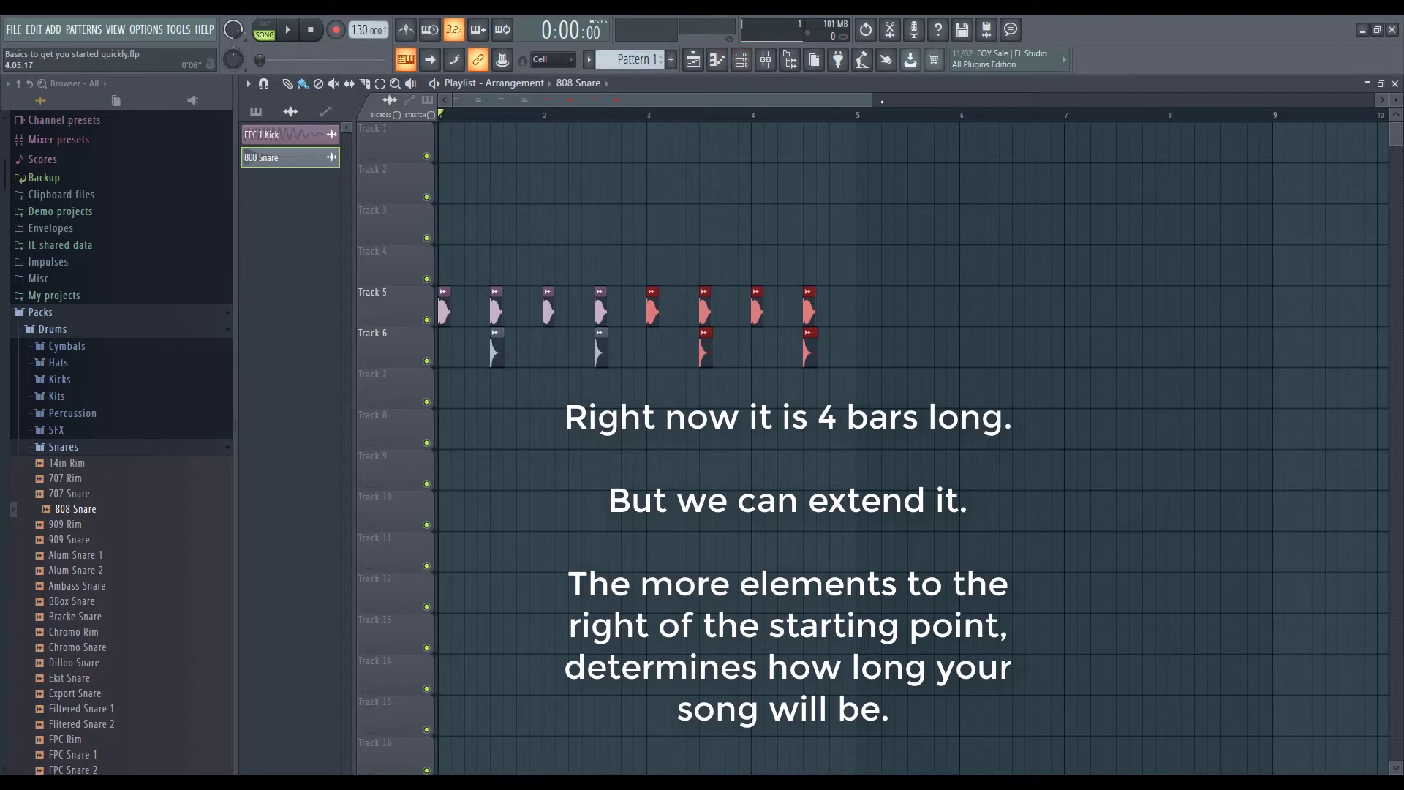
Duplicate the four-bar kick and snare beat into bars 5 to 8, and move the play position to late in bar 2.
drag(882, 101, 1199, 101)
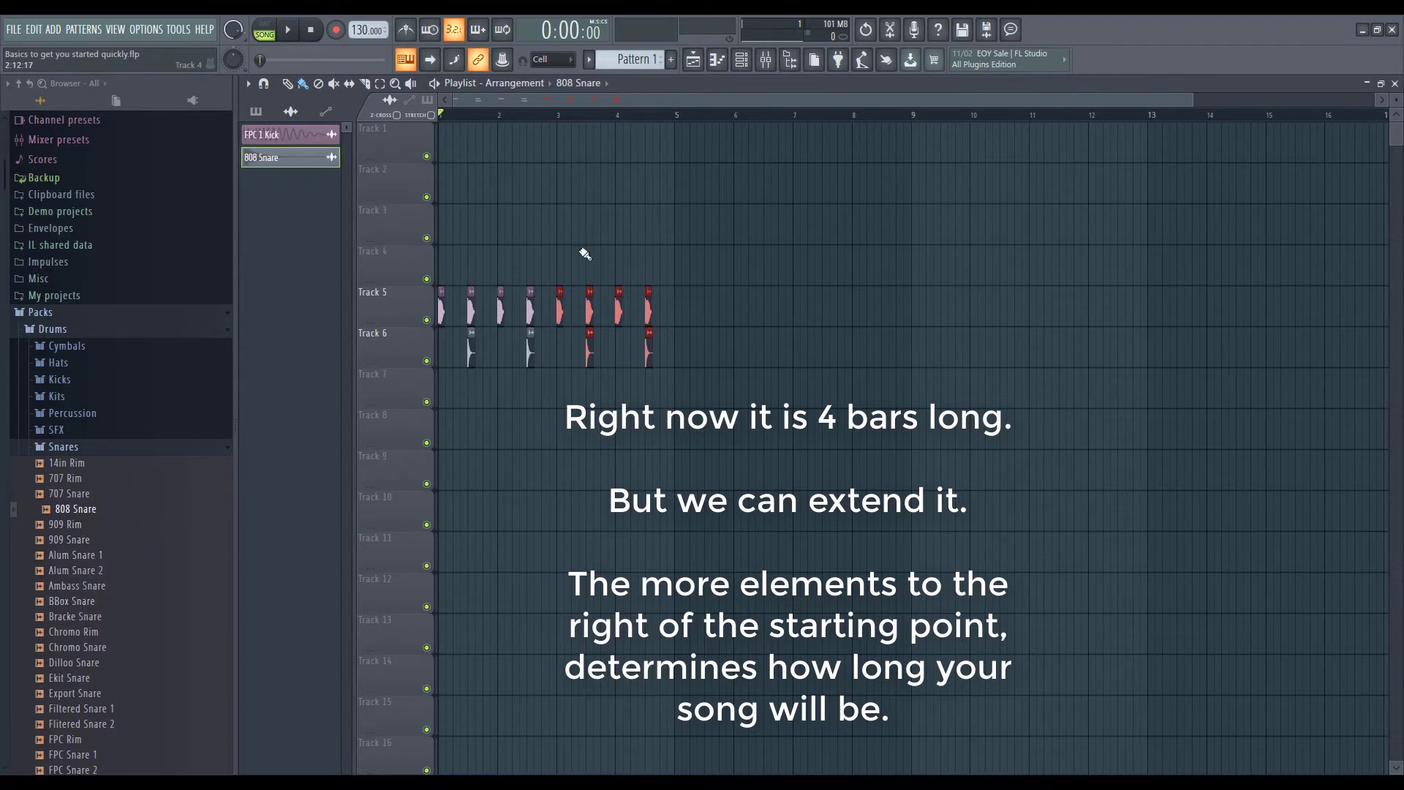
drag(441, 245, 698, 408)
key(ctrl+b)
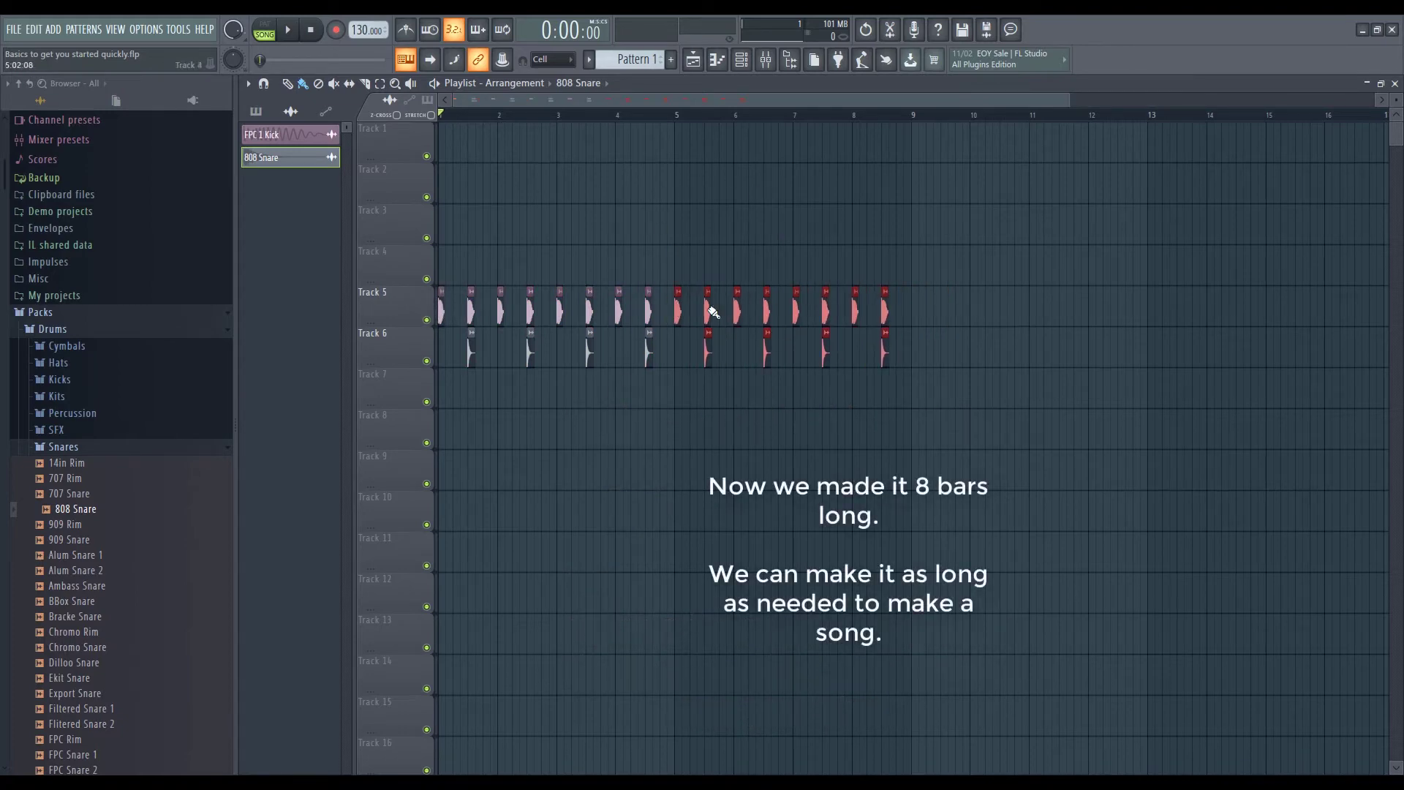
mouse_move(485, 119)
mouse_down()
mouse_move(912, 132)
mouse_move(556, 130)
mouse_up()
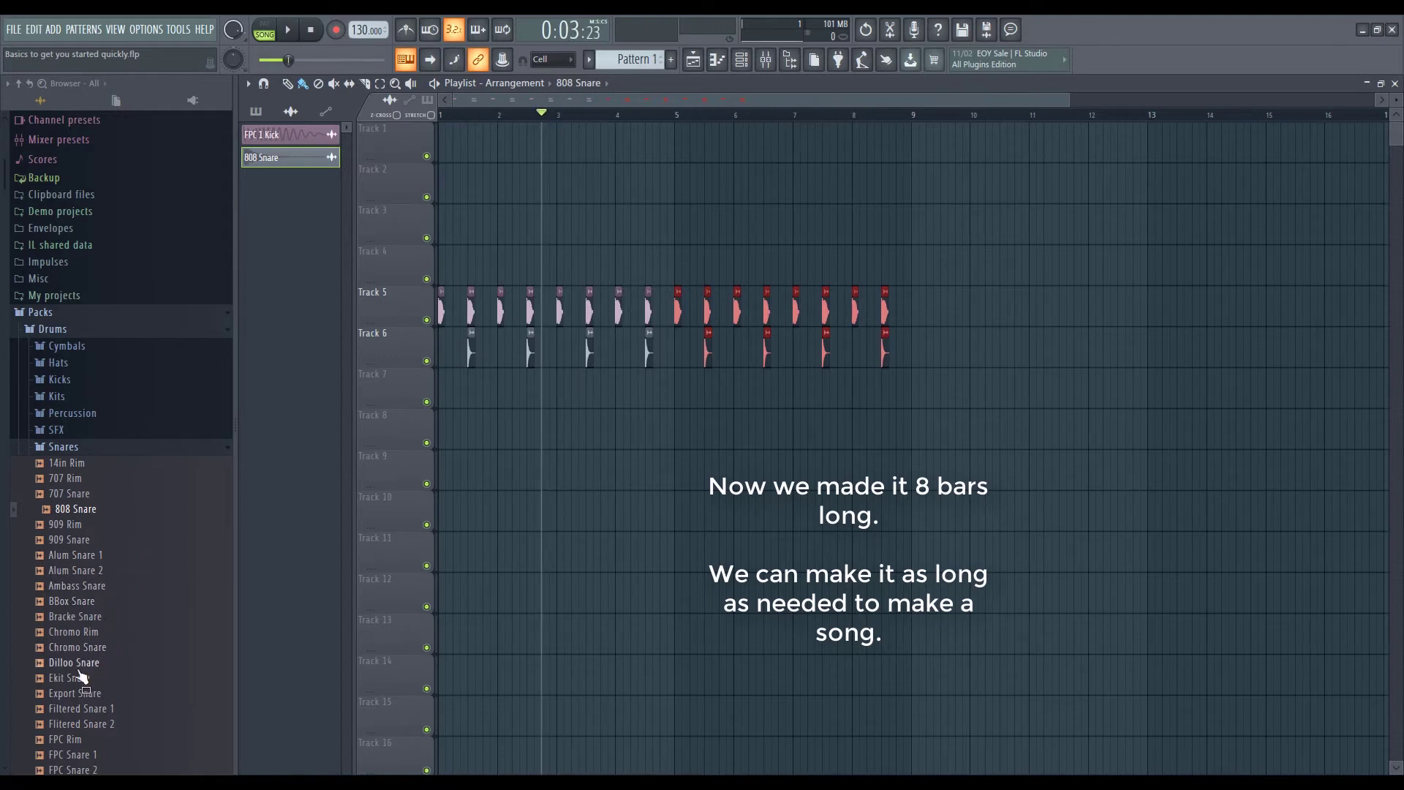
Add the Alb Sweep SFX sample from the drum SFX pack to Track 8 at bar 1 and play the arrangement from the start.
click(66, 447)
click(74, 430)
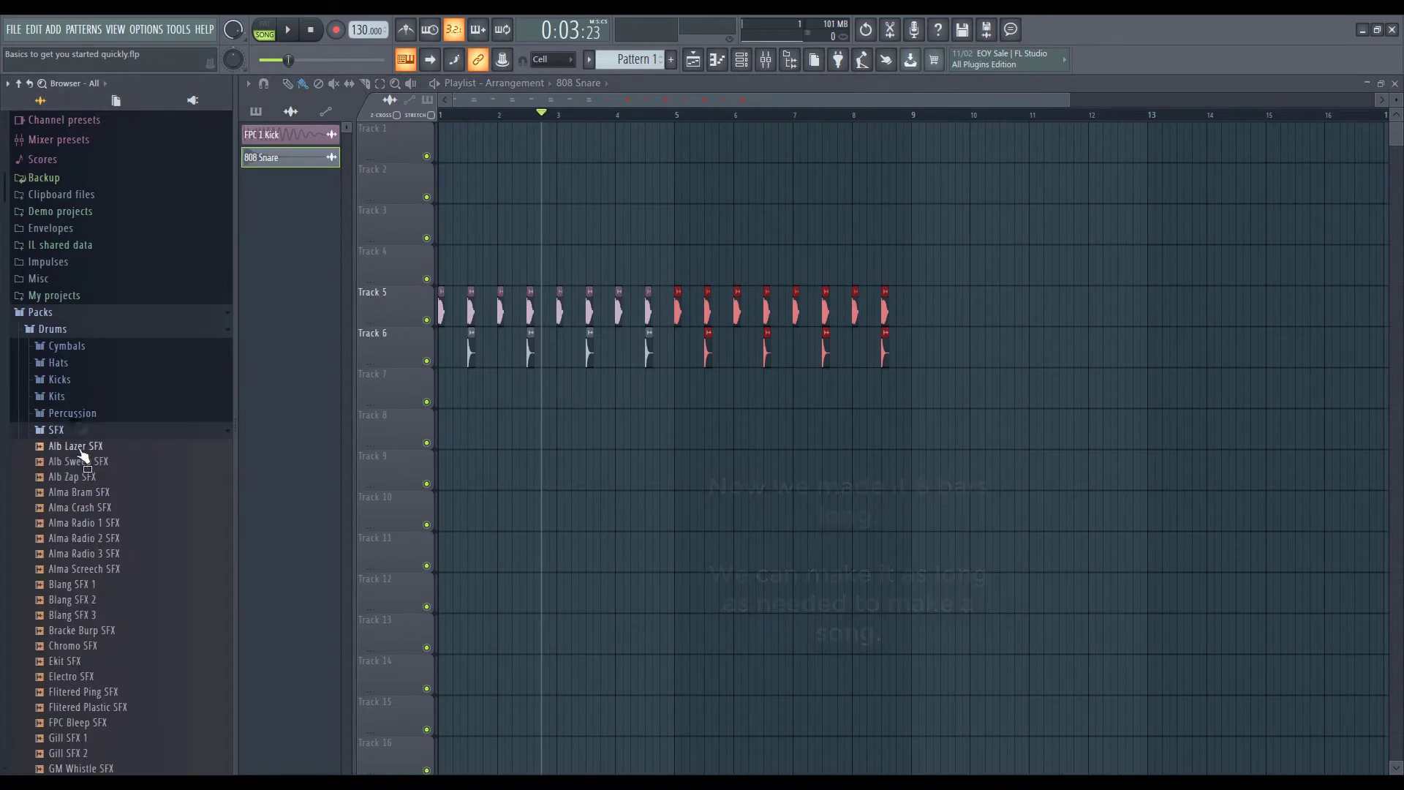
drag(105, 467, 461, 441)
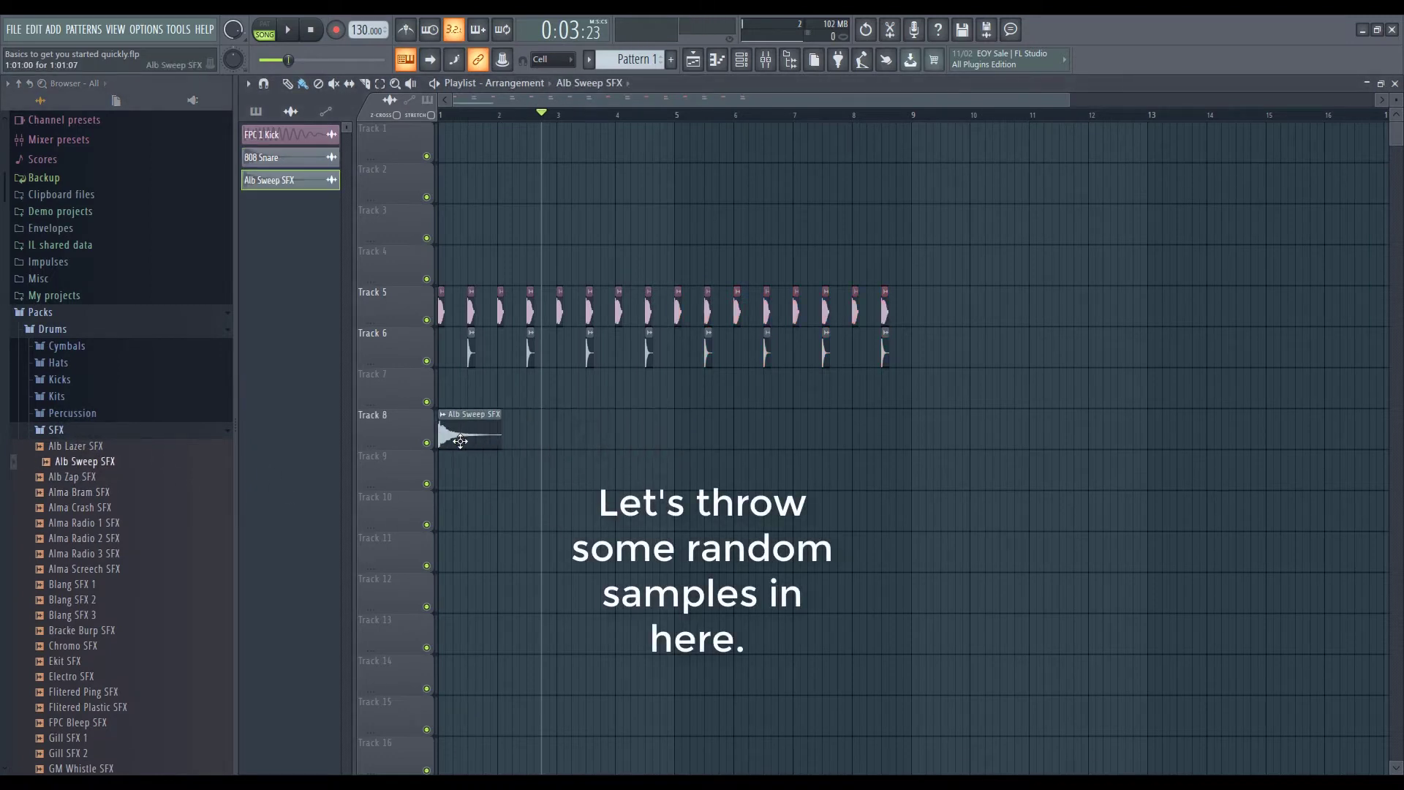
click(448, 117)
key(space)
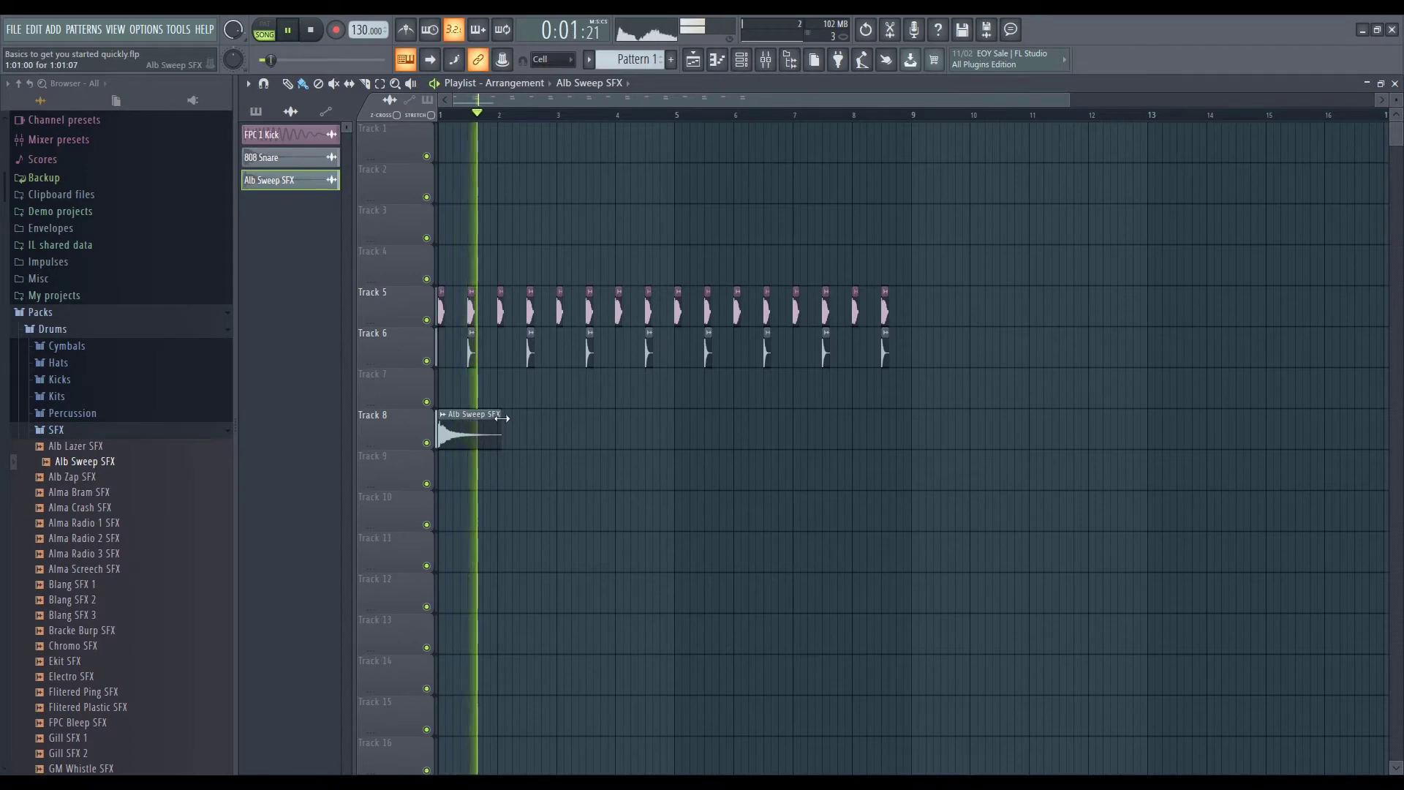
key(space)
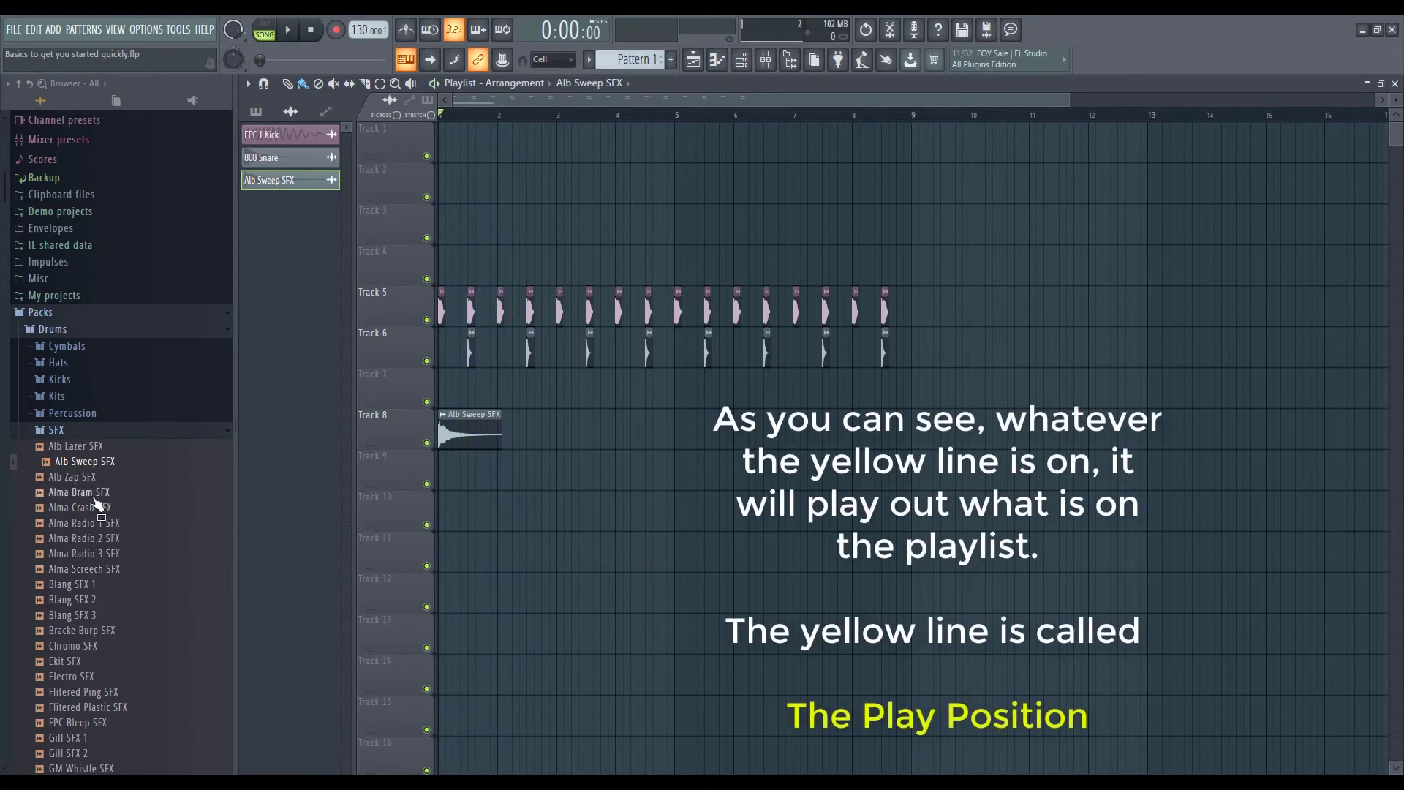
Add the Alma Crash SFX sample to Track 8 at bar 3, play the arrangement and preview the Alb Sweep SFX sample.
click(96, 506)
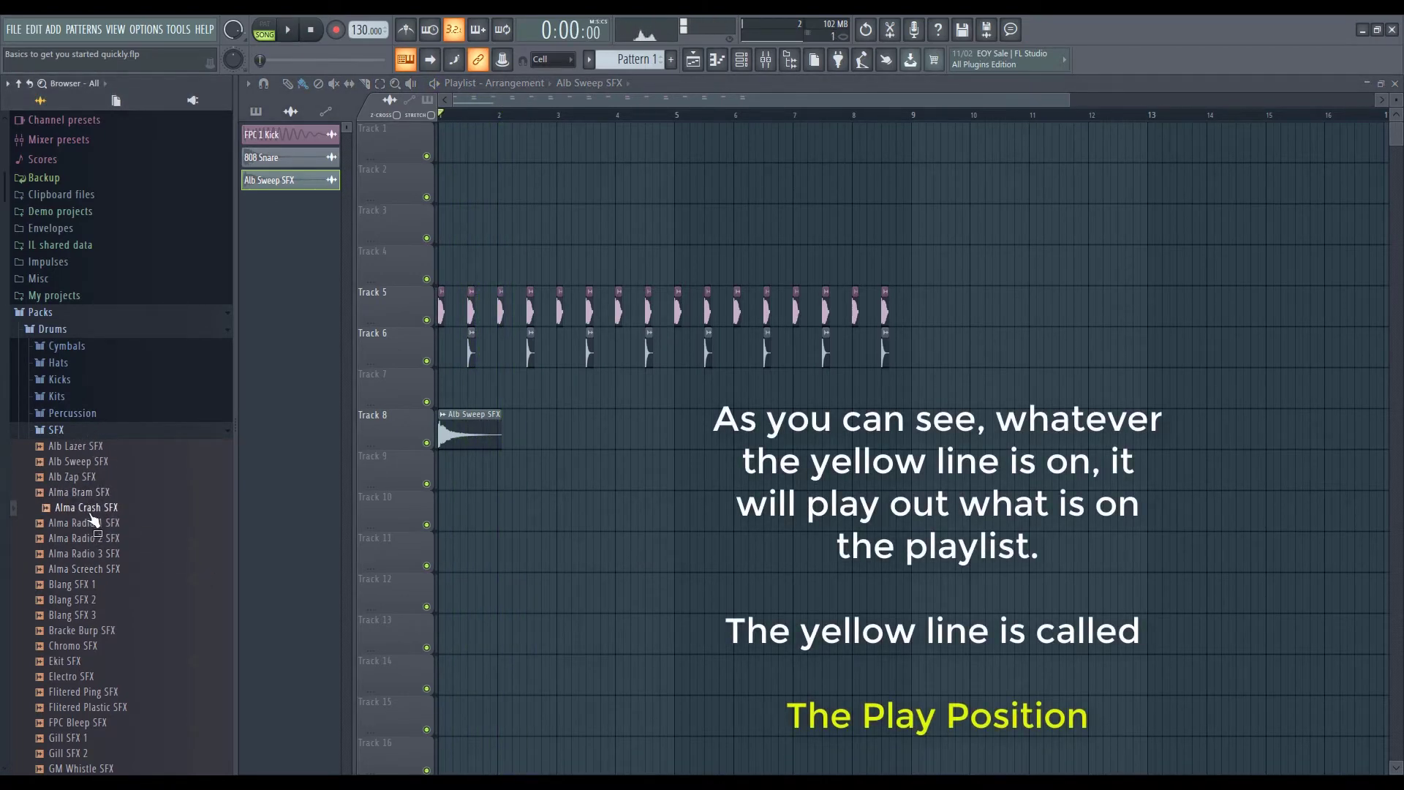
drag(96, 518, 590, 438)
key(space)
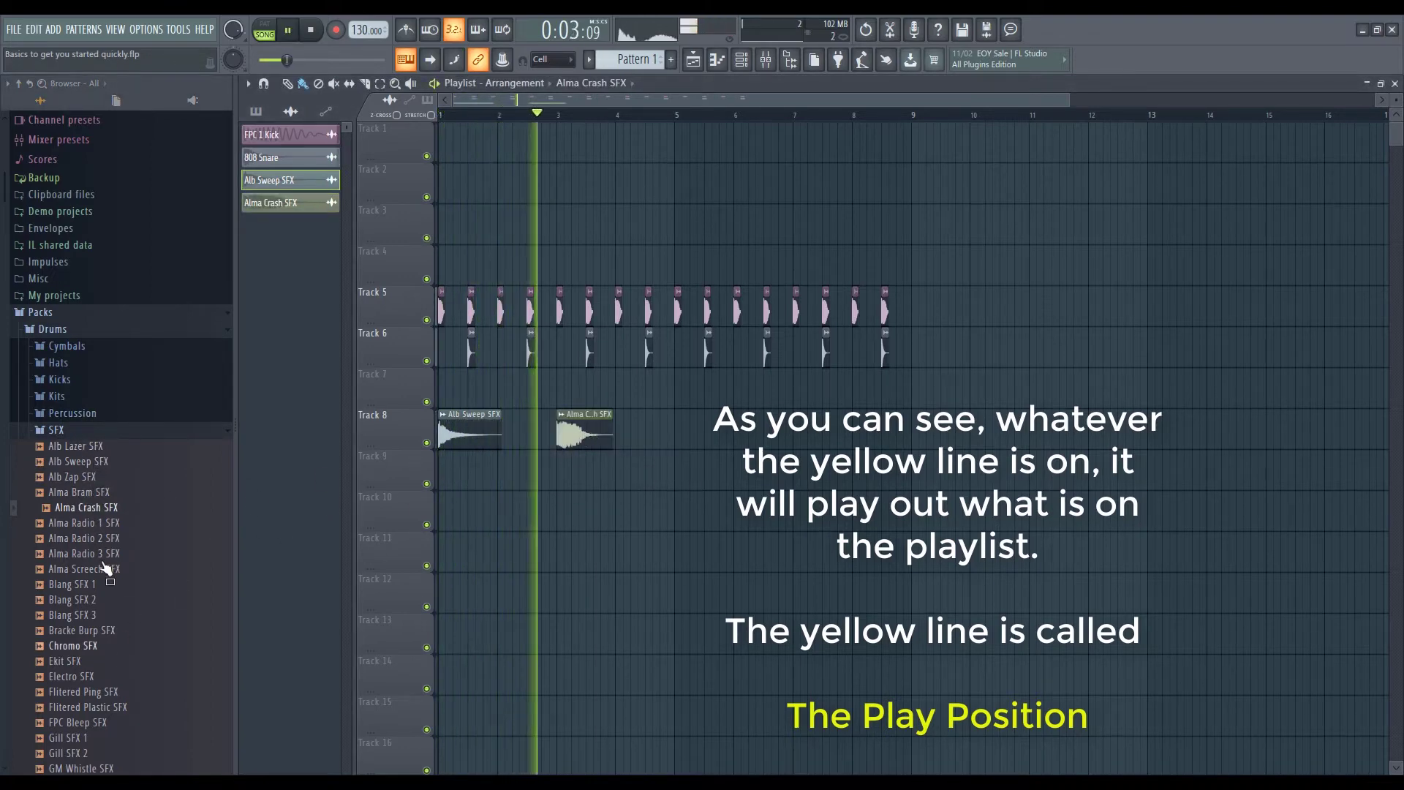
click(97, 465)
key(space)
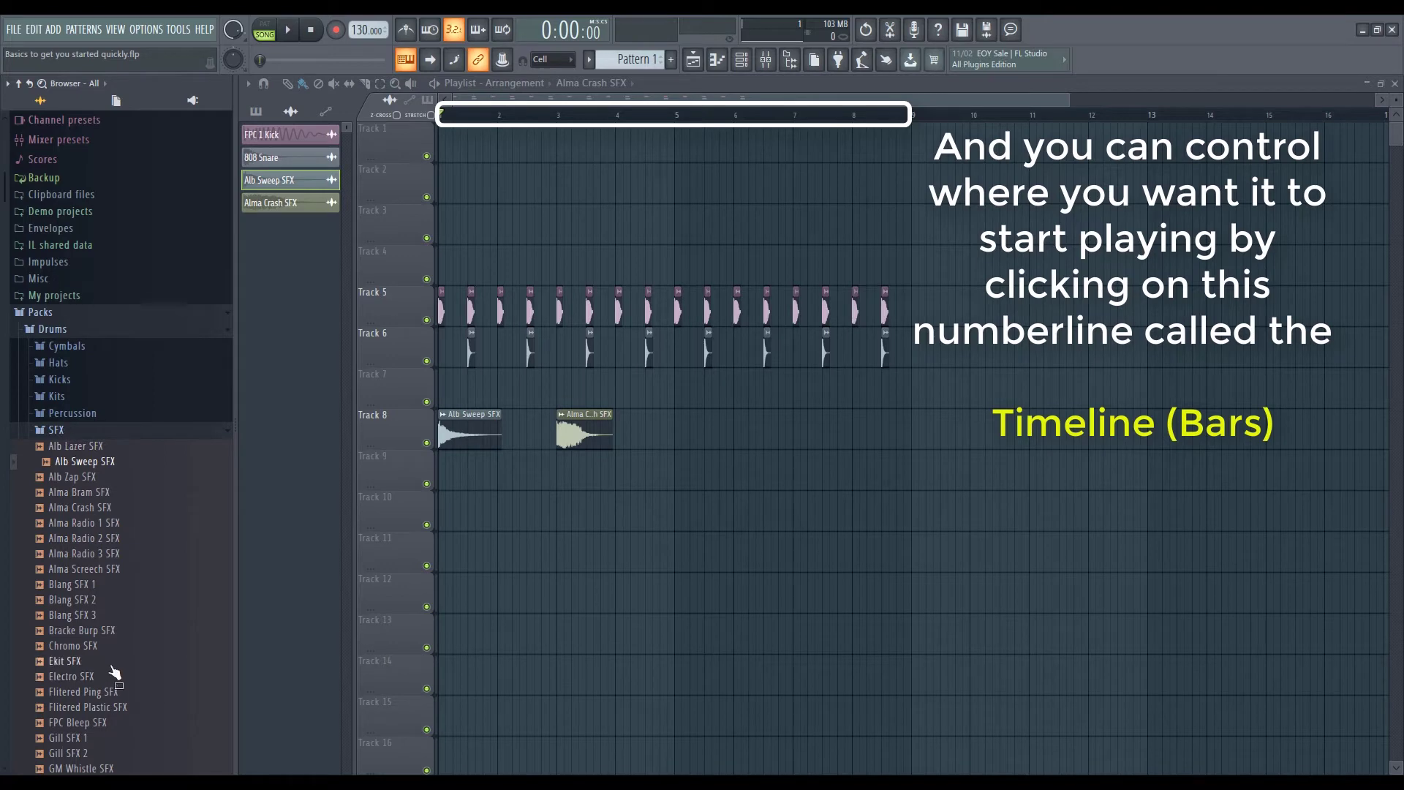
Add the Industrial SFX 1 sample to Track 9 in bar 2, play the arrangement, and collapse the SFX folder.
scroll(110, 659, down, 4)
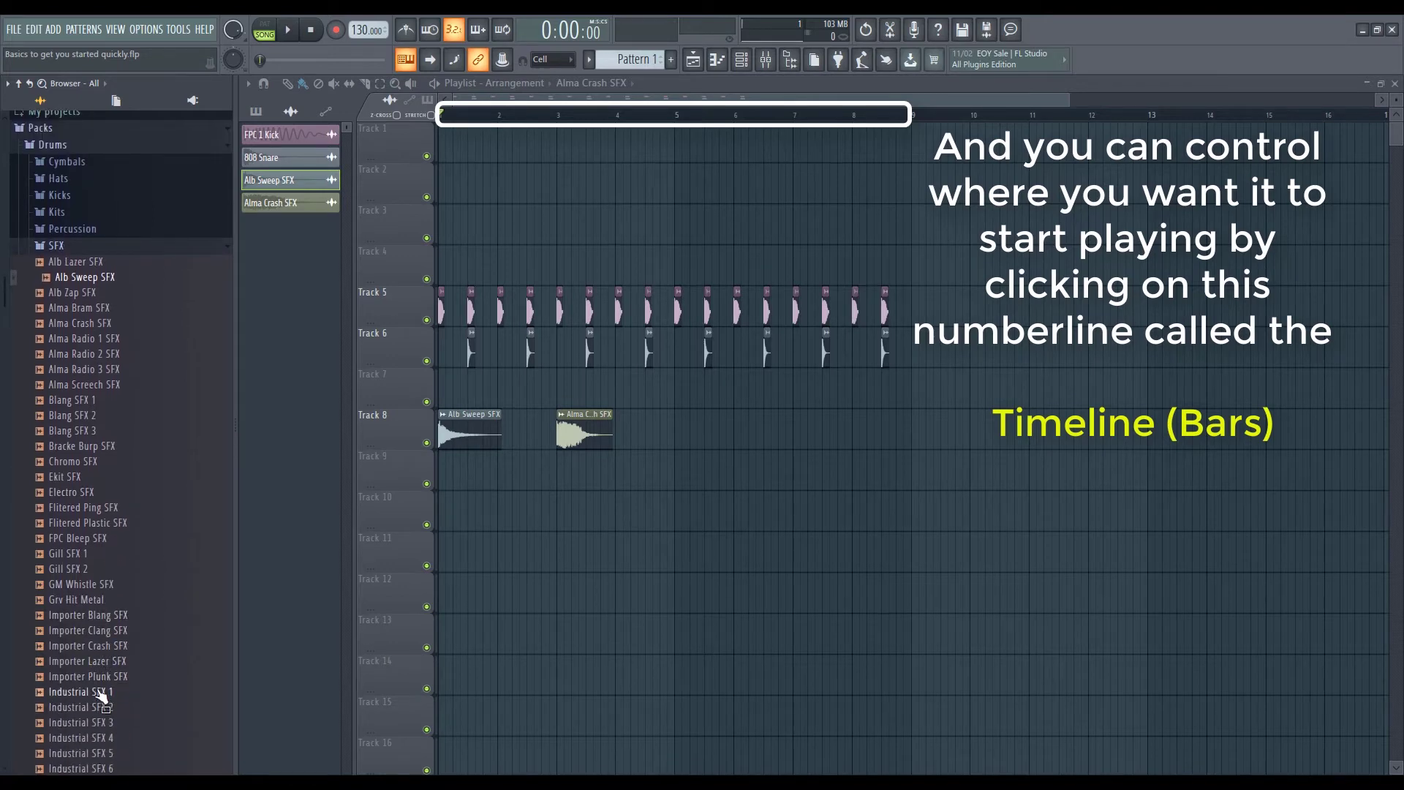
drag(101, 696, 527, 477)
key(space)
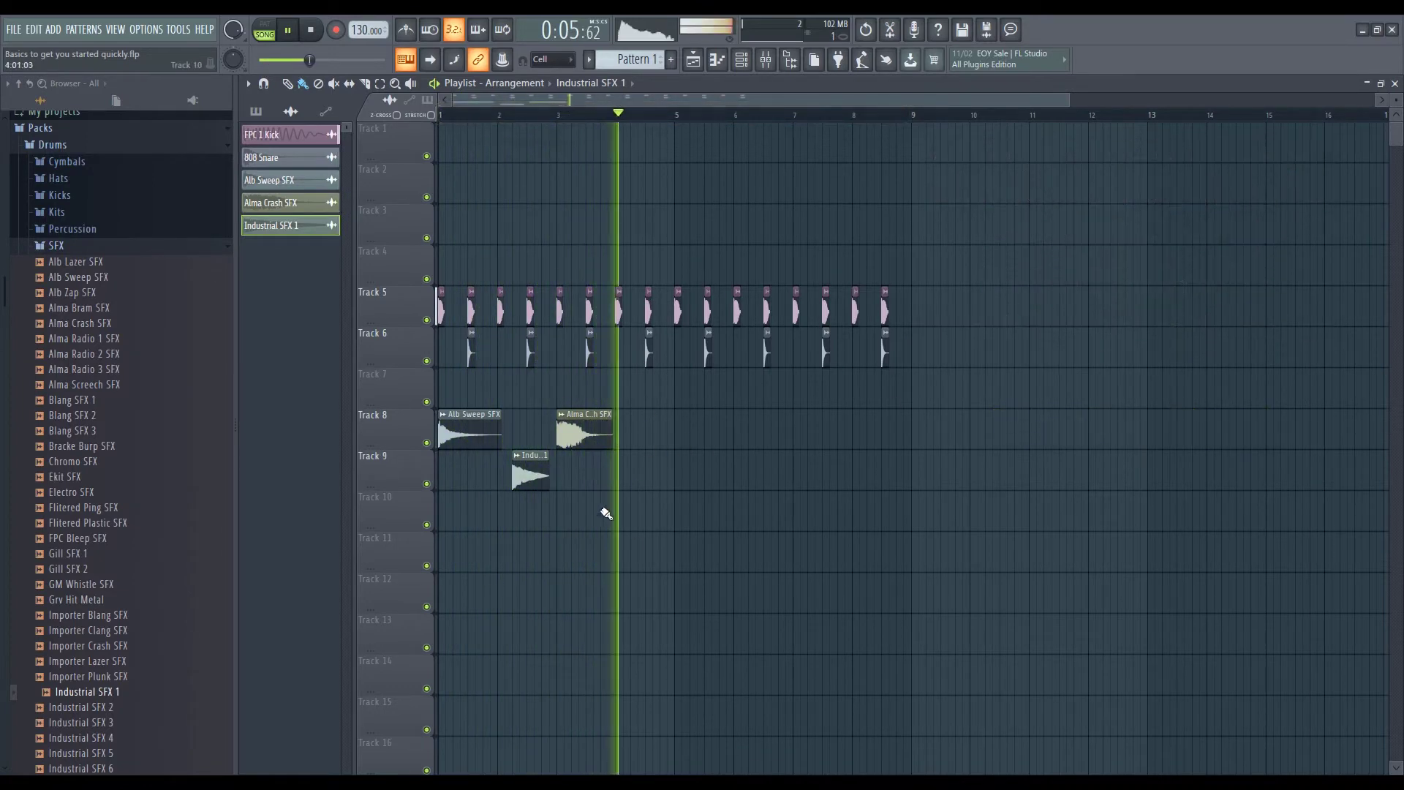
click(91, 247)
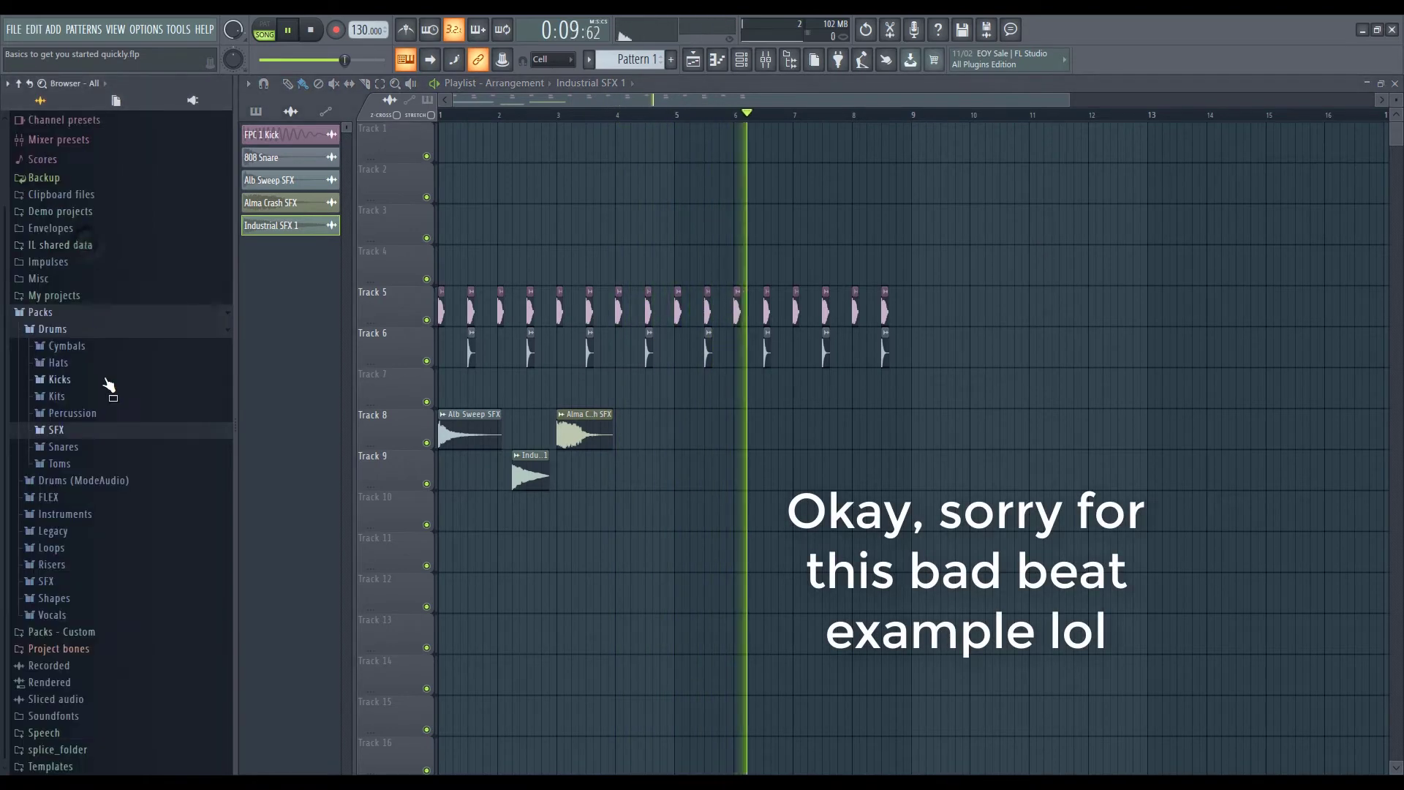
key(space)
Show all channels in the Channel rack, program FPC 1 Kick on steps 1, 5, 9 and 13, and play the pattern.
click(750, 65)
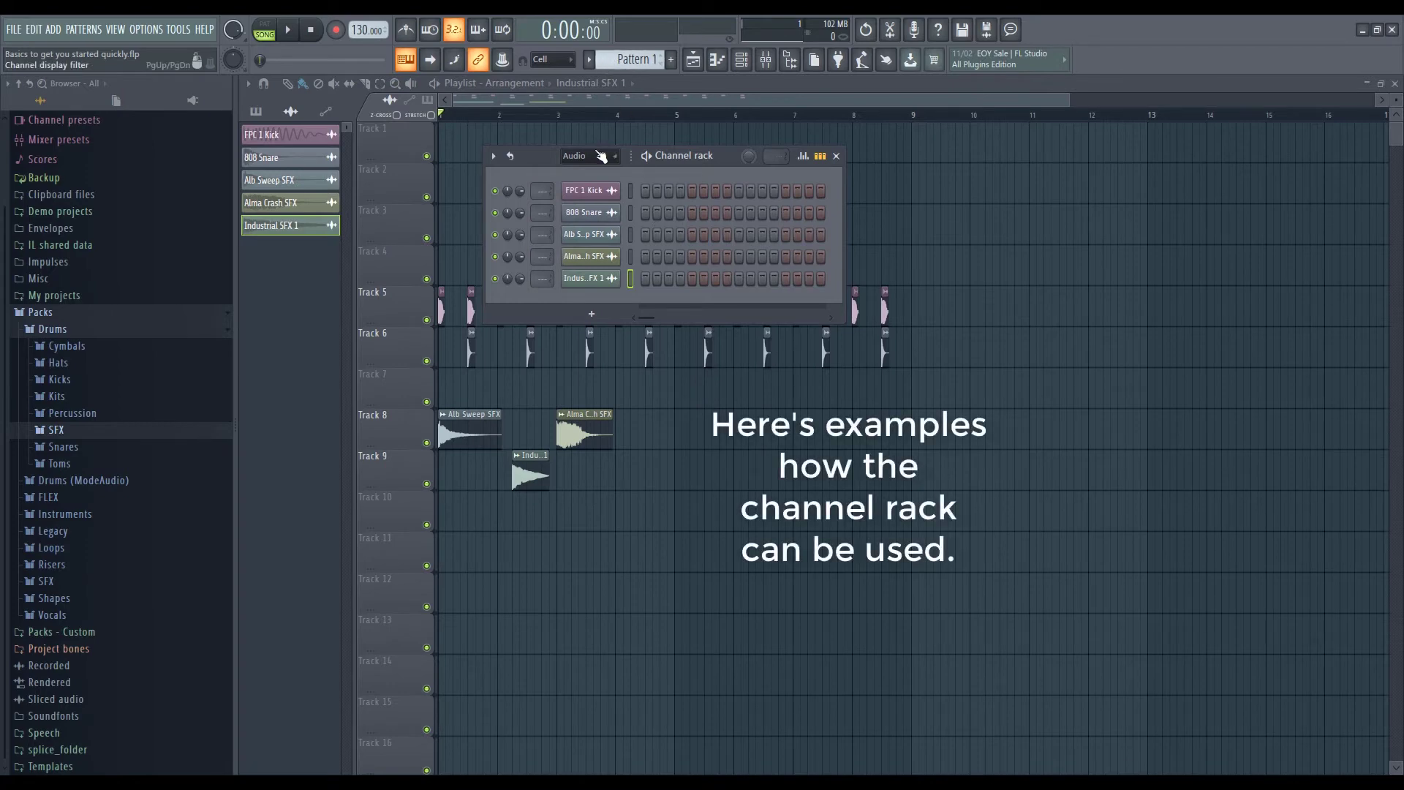
click(591, 171)
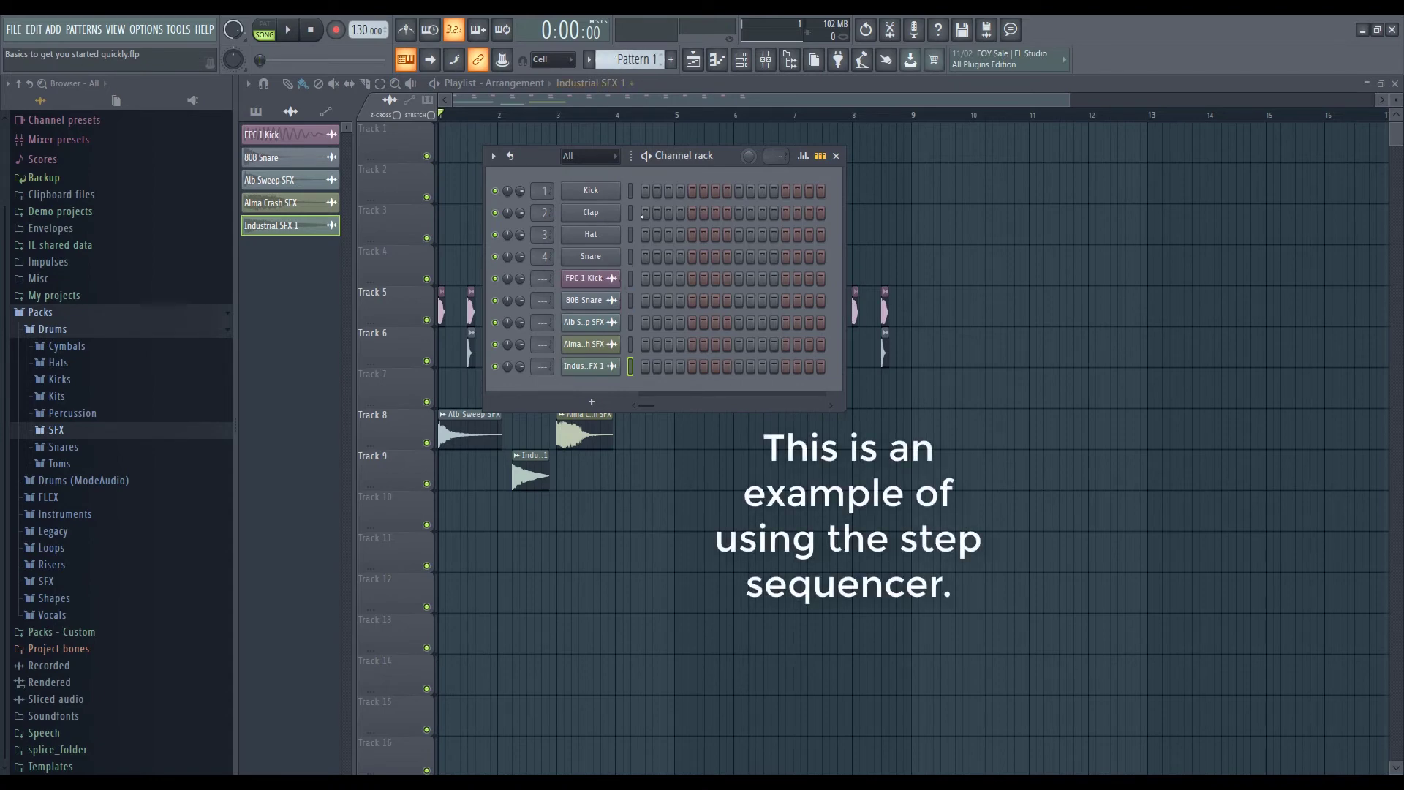
click(645, 279)
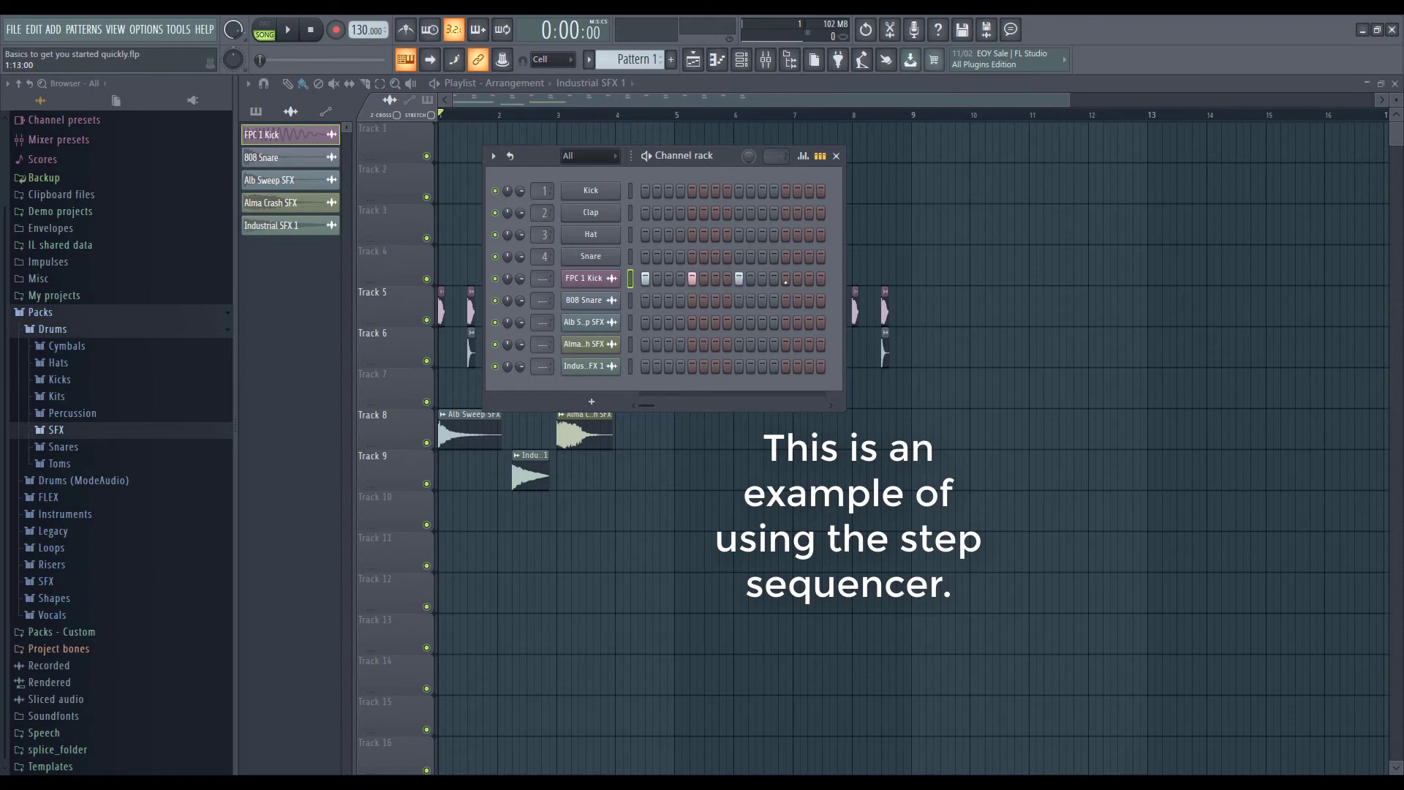
click(648, 156)
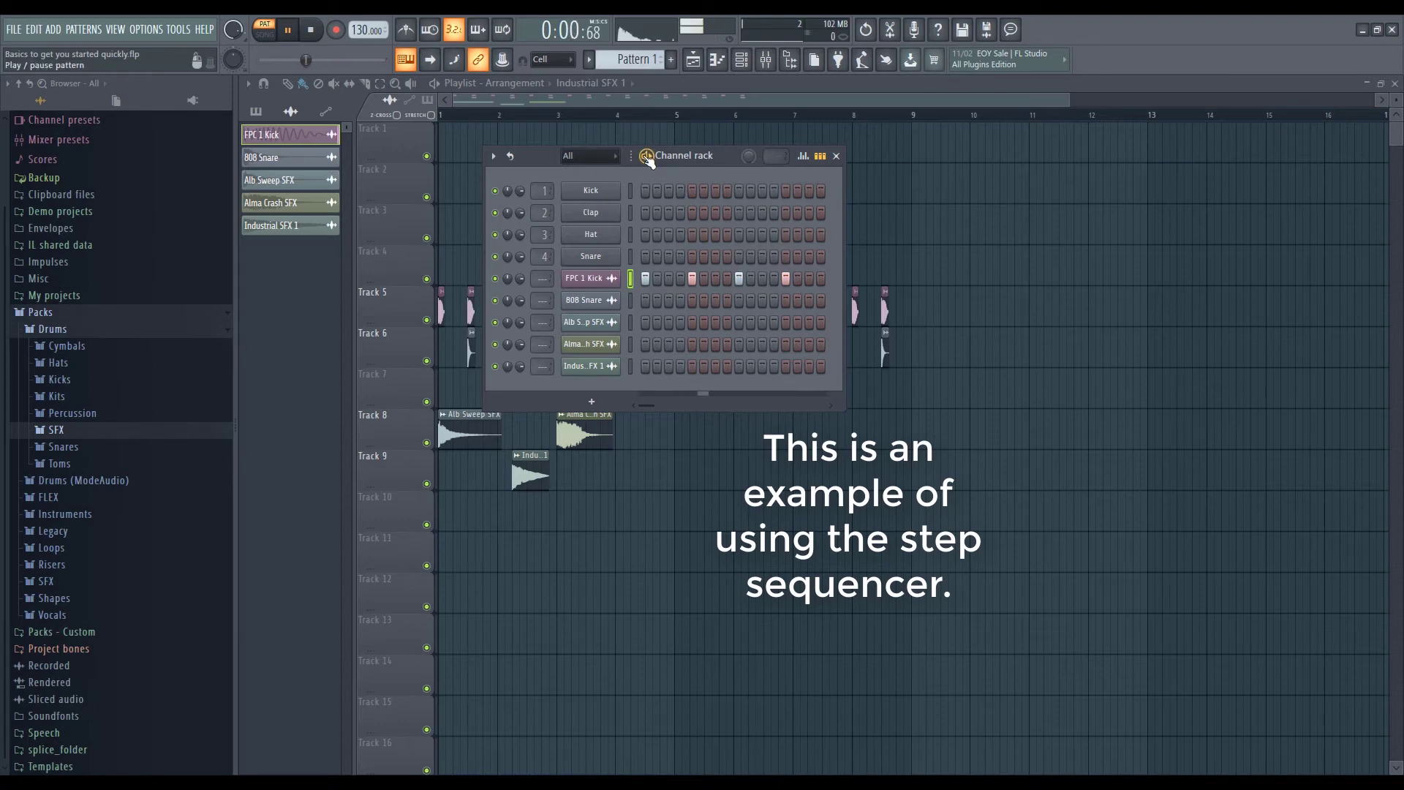
key(space)
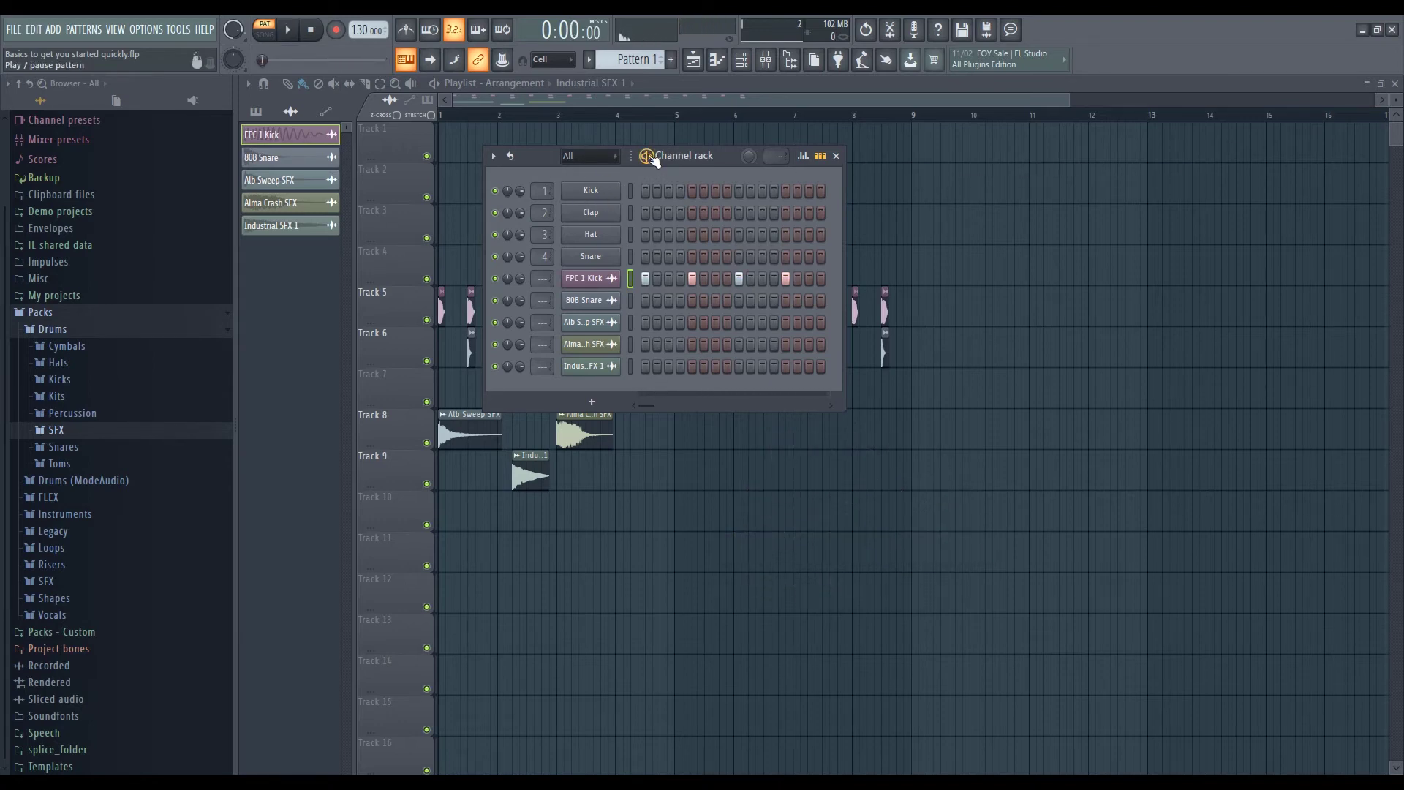
Create Pattern 2 and program 808 Snare hits on steps 5 and 13.
click(673, 60)
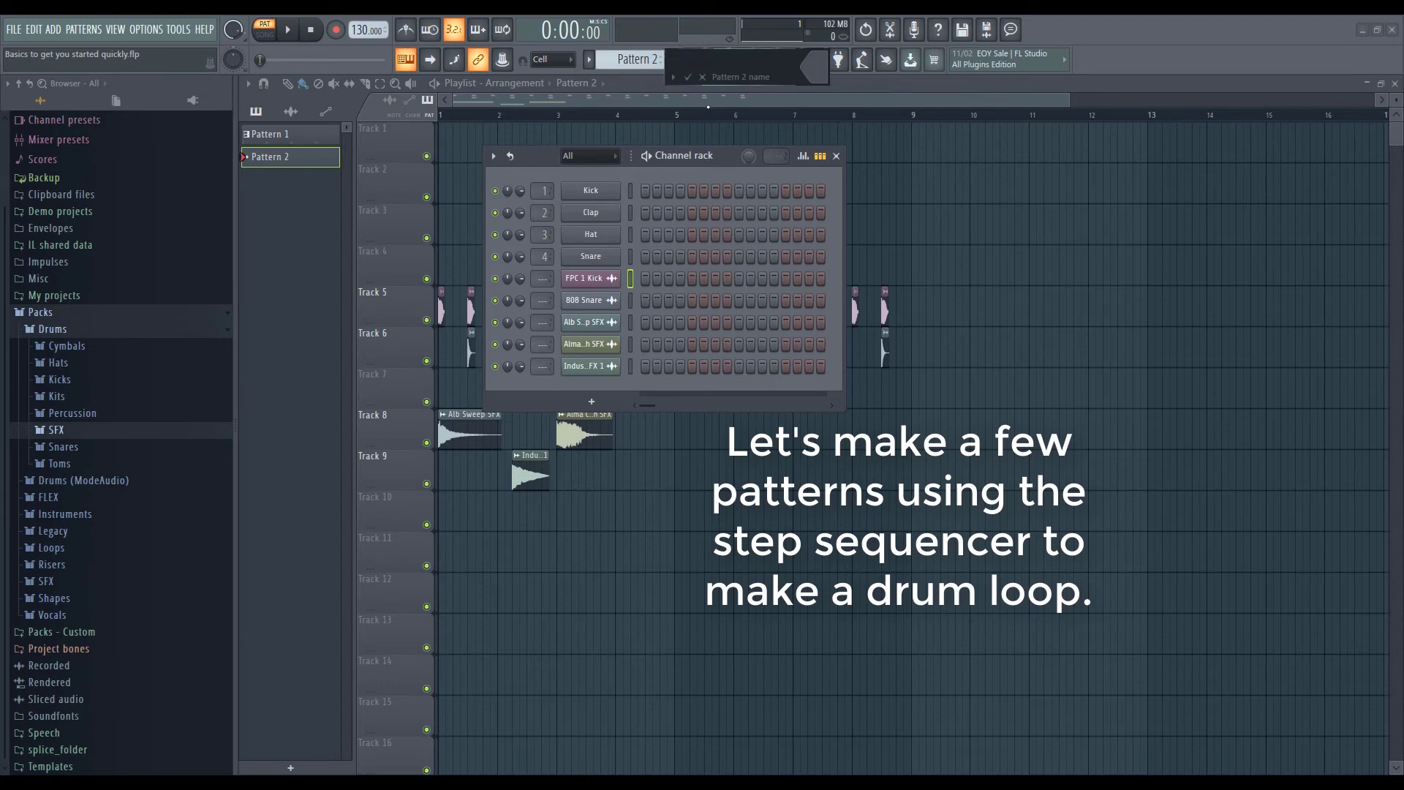
click(703, 77)
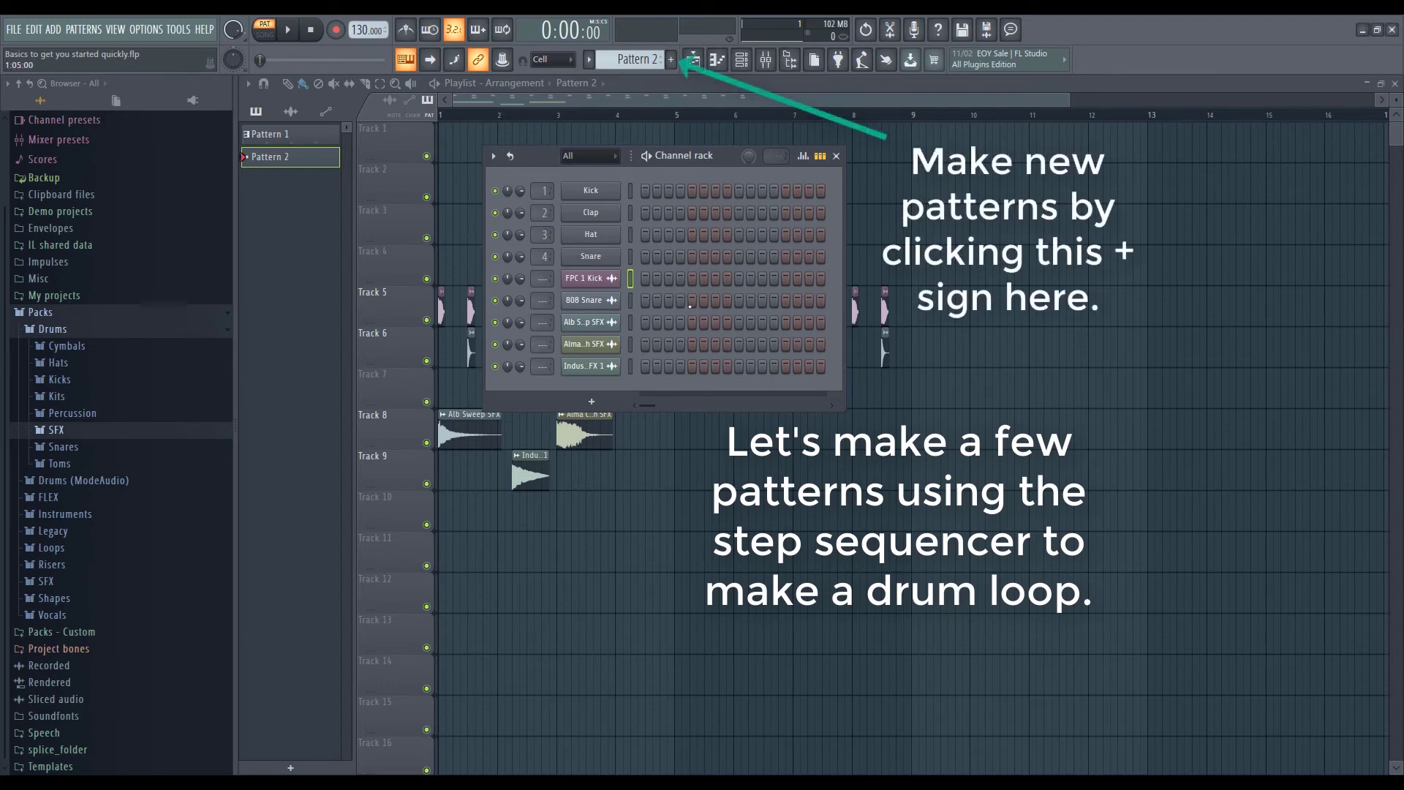
click(692, 301)
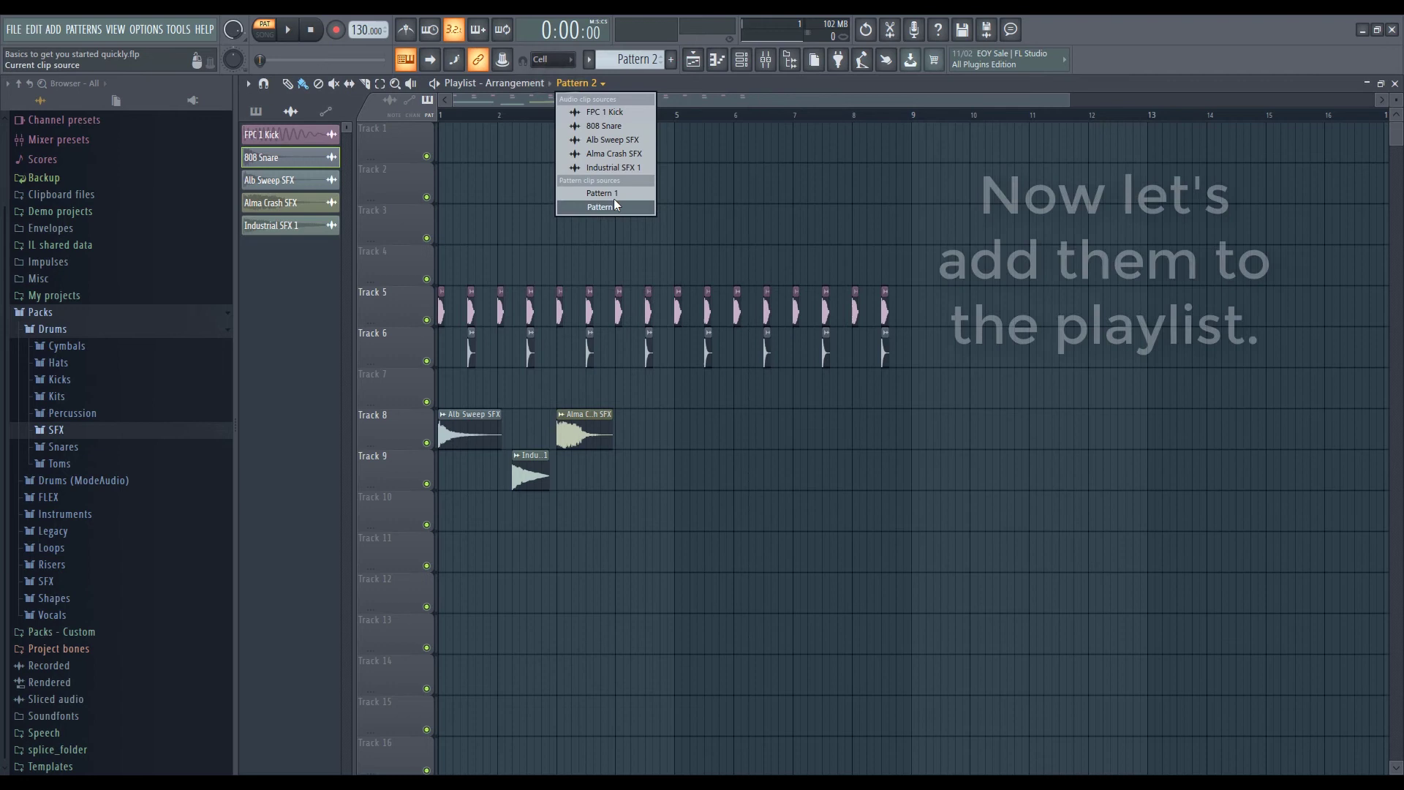
Place Pattern 1 in bars 1 to 4 of Track 2 and delete all audio clips from Tracks 5 to 9.
click(613, 193)
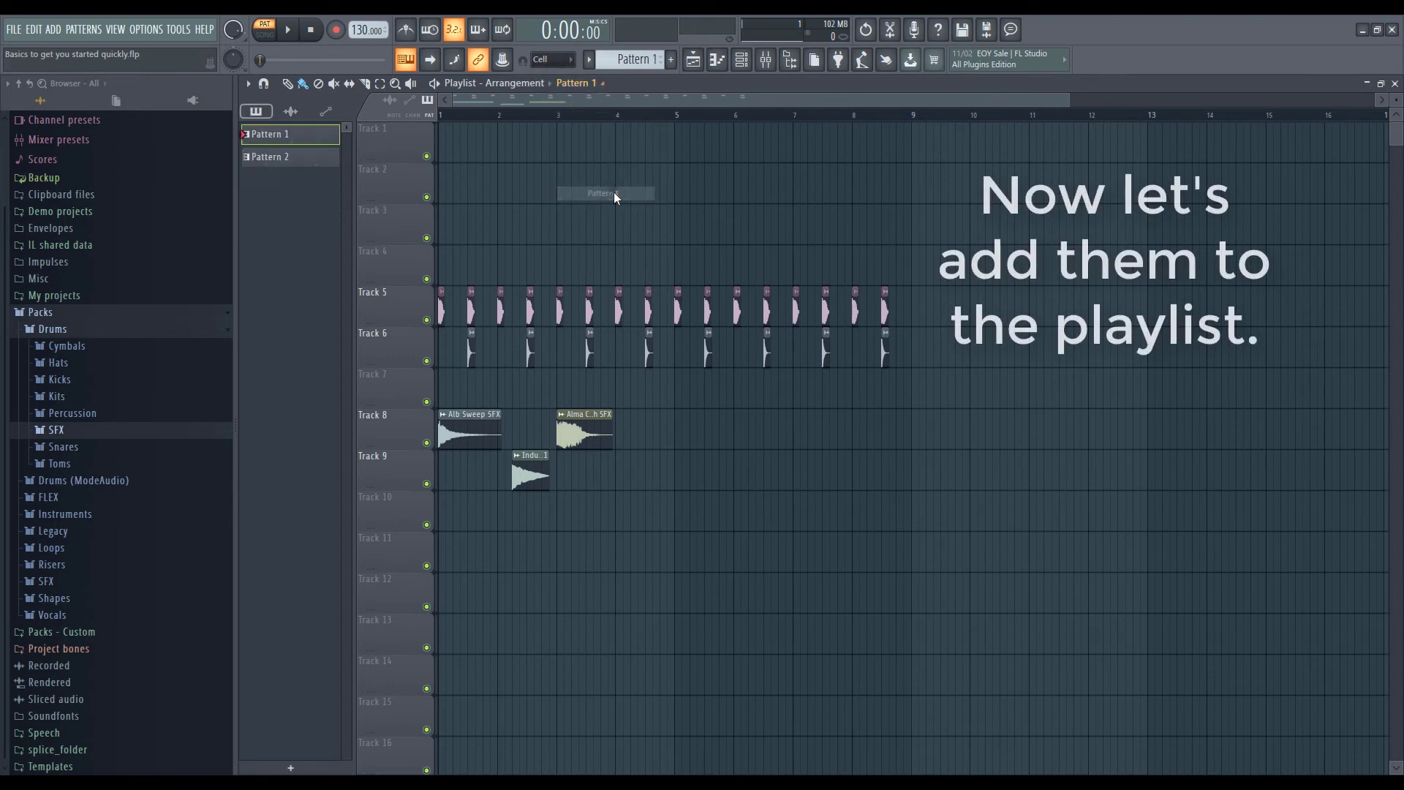
mouse_move(614, 196)
mouse_down()
mouse_move(495, 185)
mouse_move(661, 201)
mouse_up()
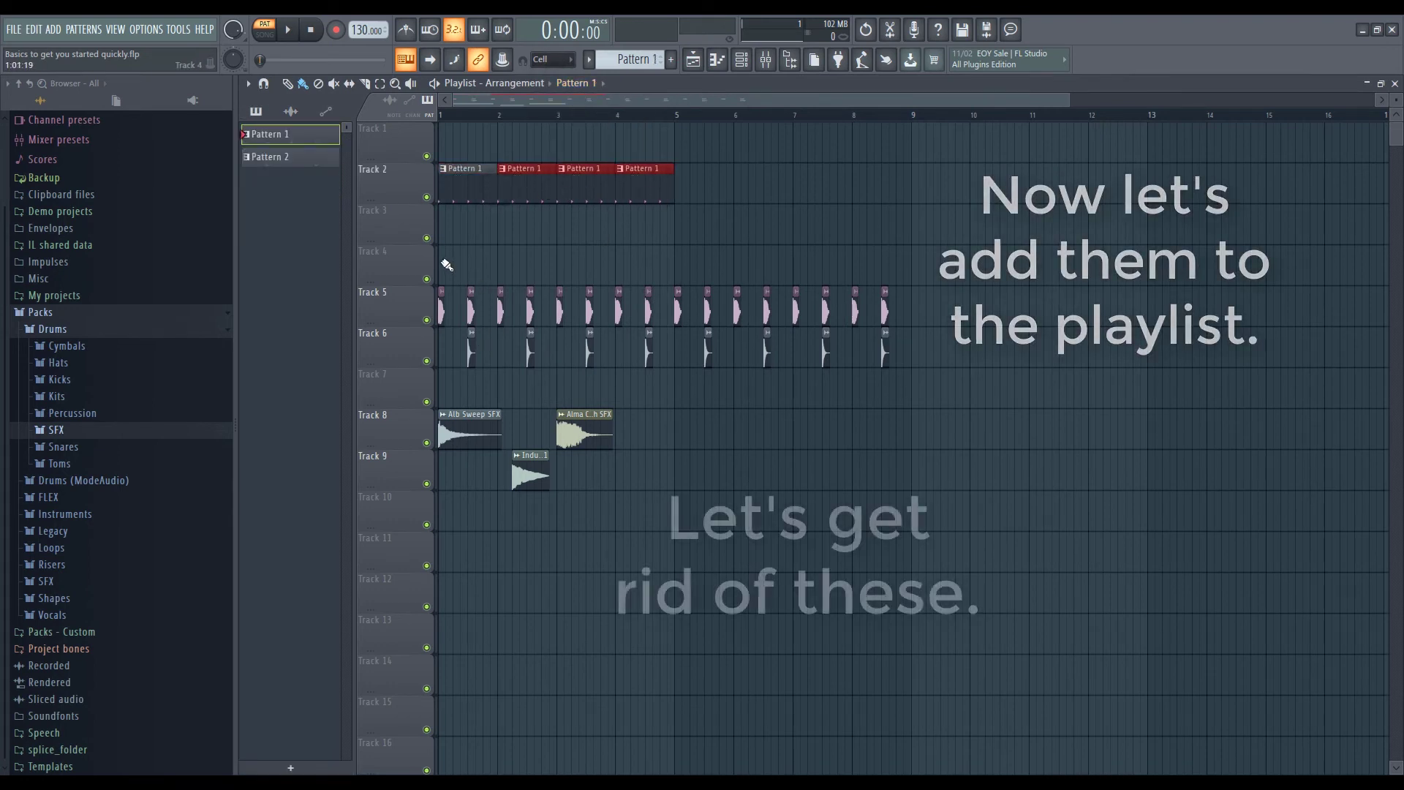
drag(438, 242, 999, 528)
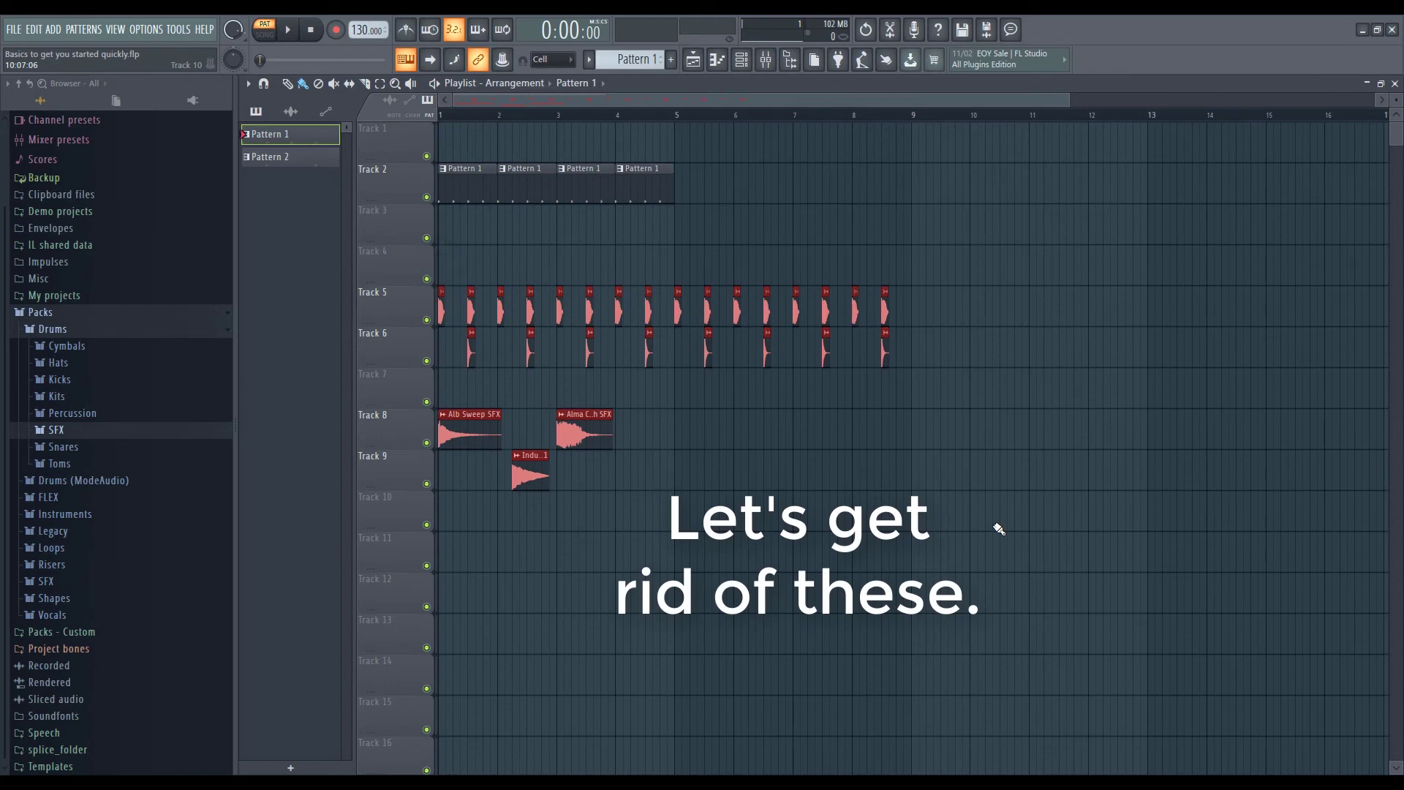
key(Delete)
Place Pattern 2 in bars 1 to 4 of Track 3 and play the drum loop in song mode.
click(581, 82)
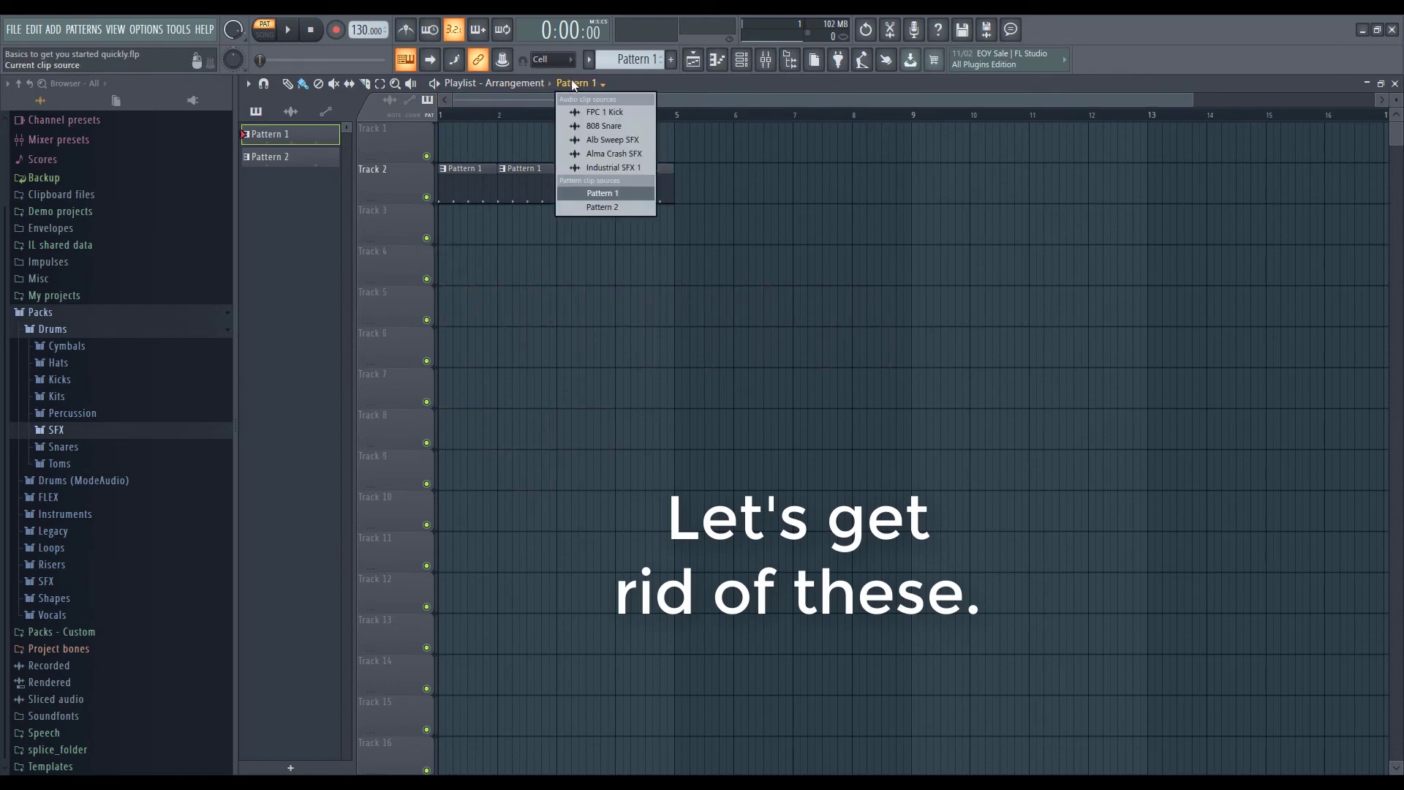
click(601, 207)
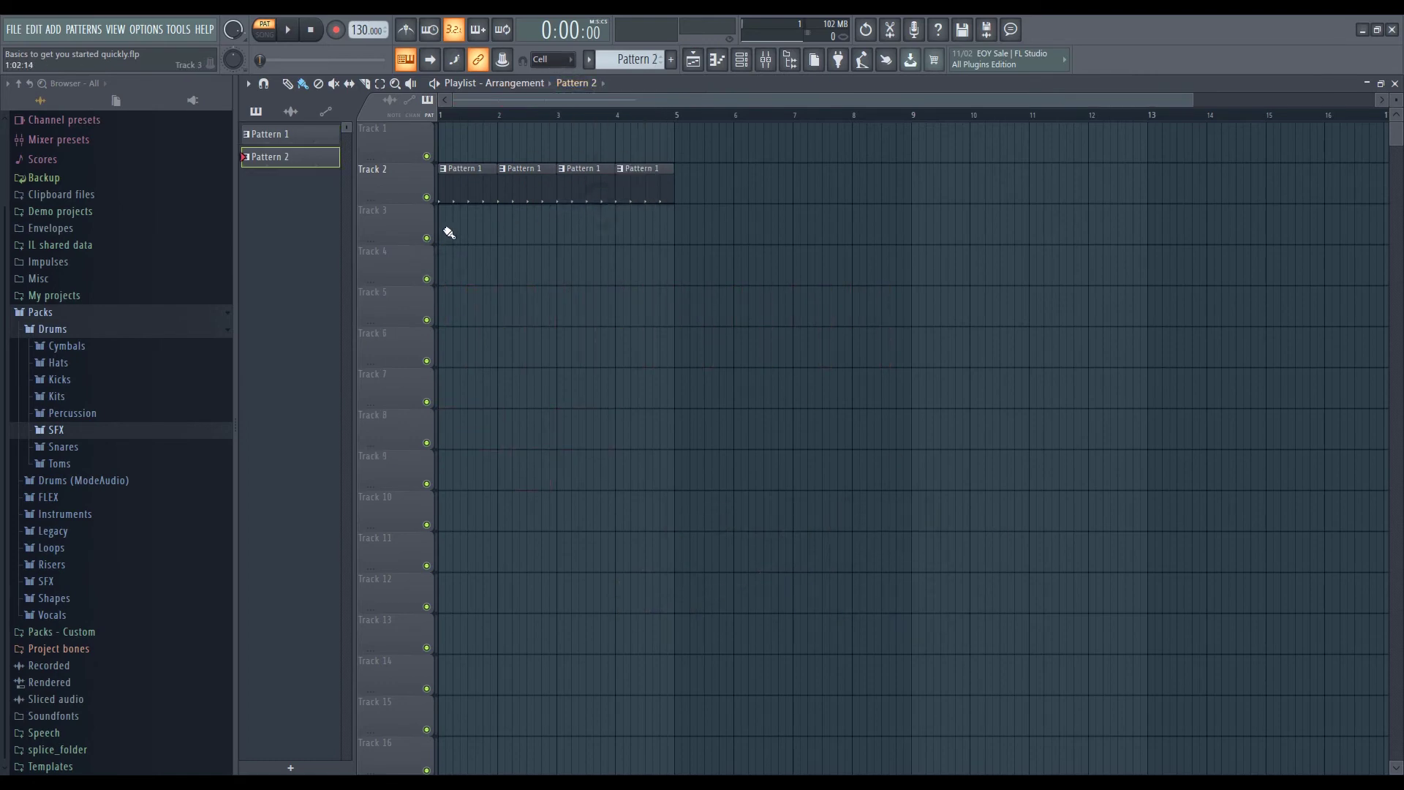
drag(449, 232, 610, 228)
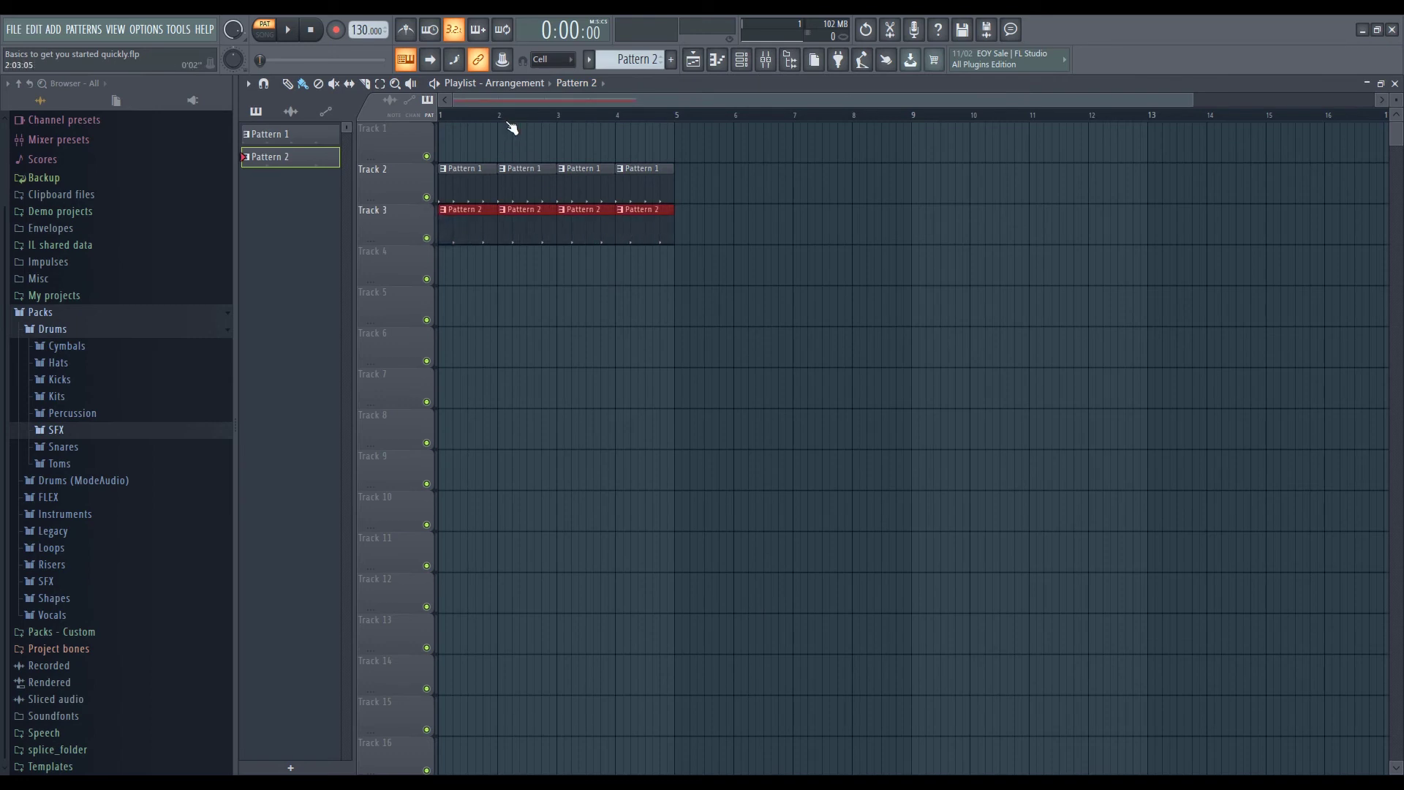
key(space)
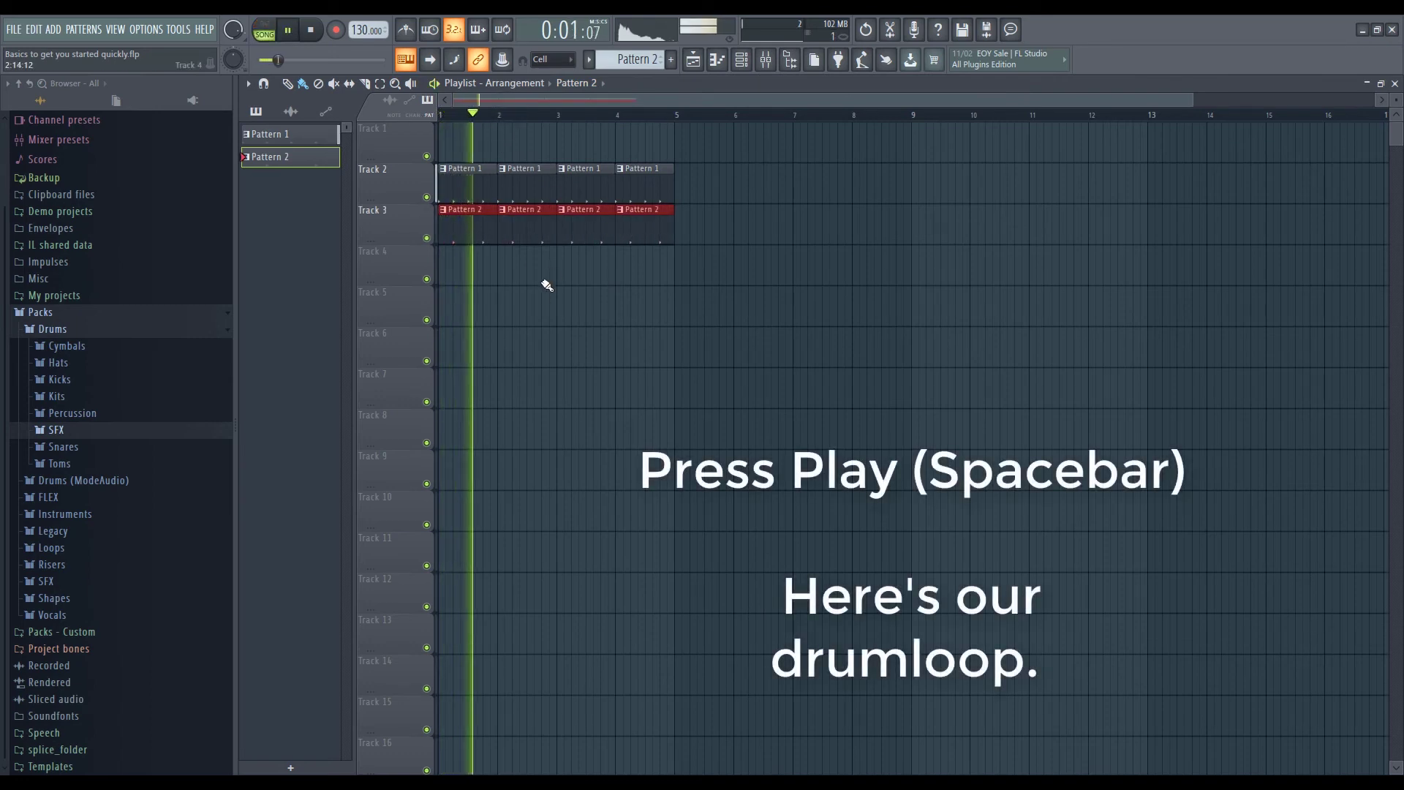
Create Pattern 3 and program Hat hits on steps 3, 7, 11 and 15 in the Channel rack.
click(743, 62)
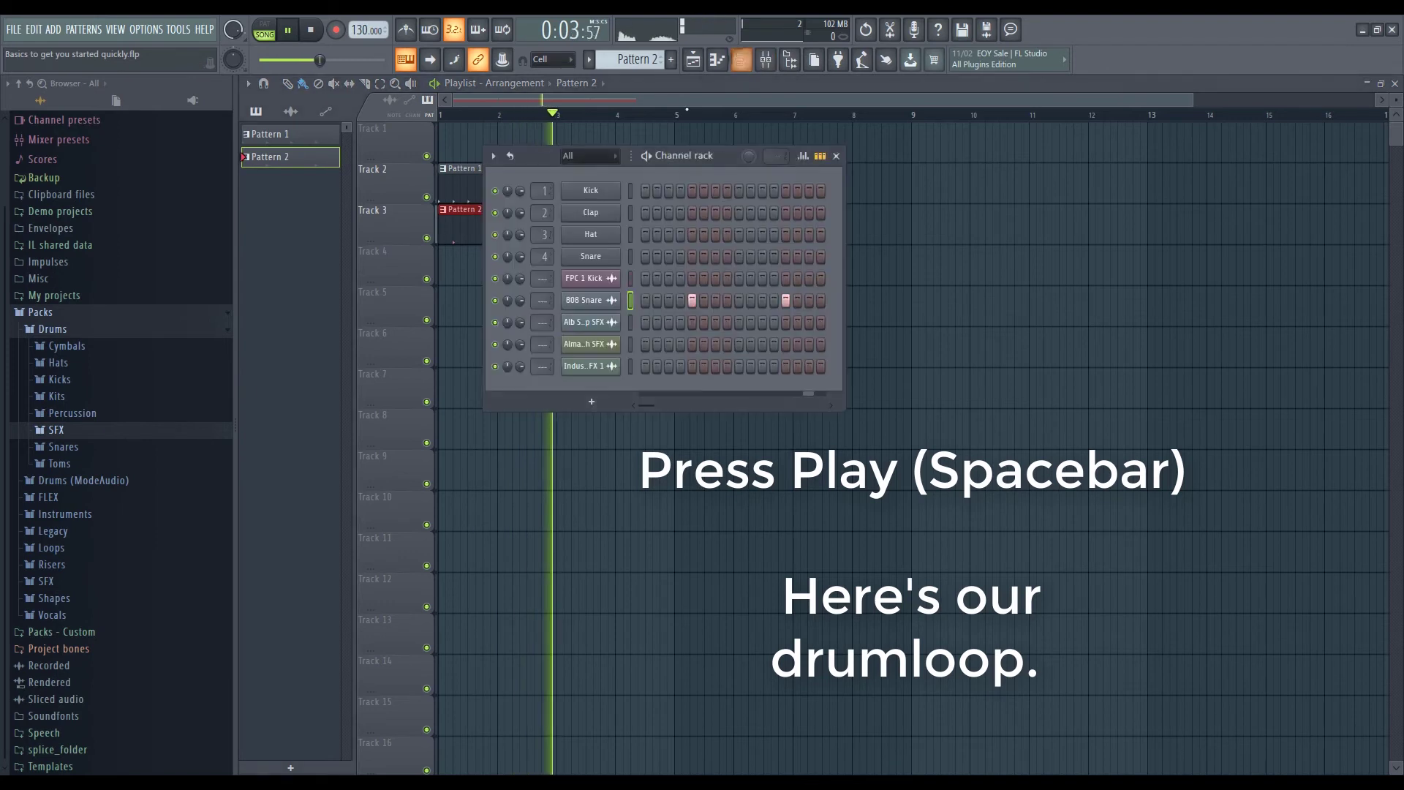
click(671, 62)
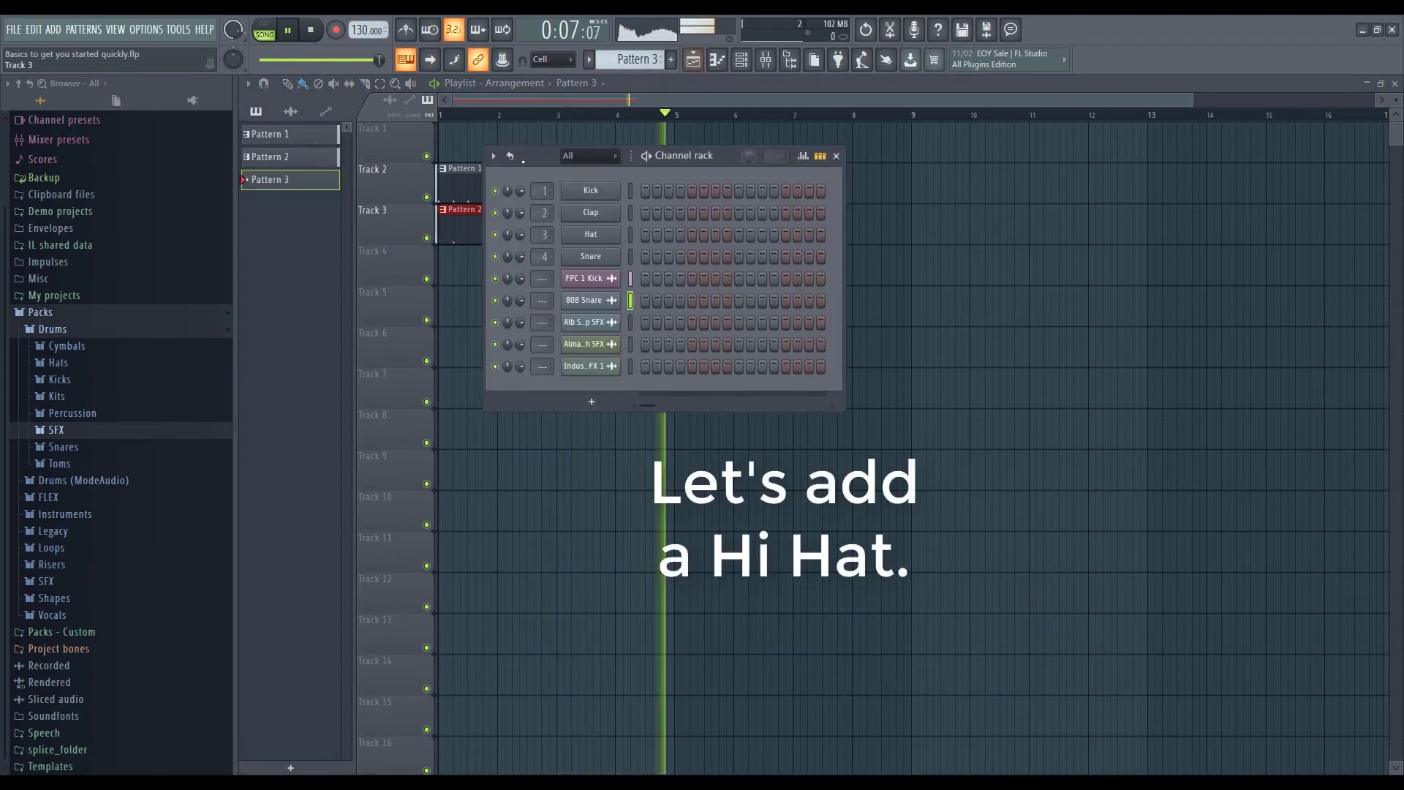
click(630, 235)
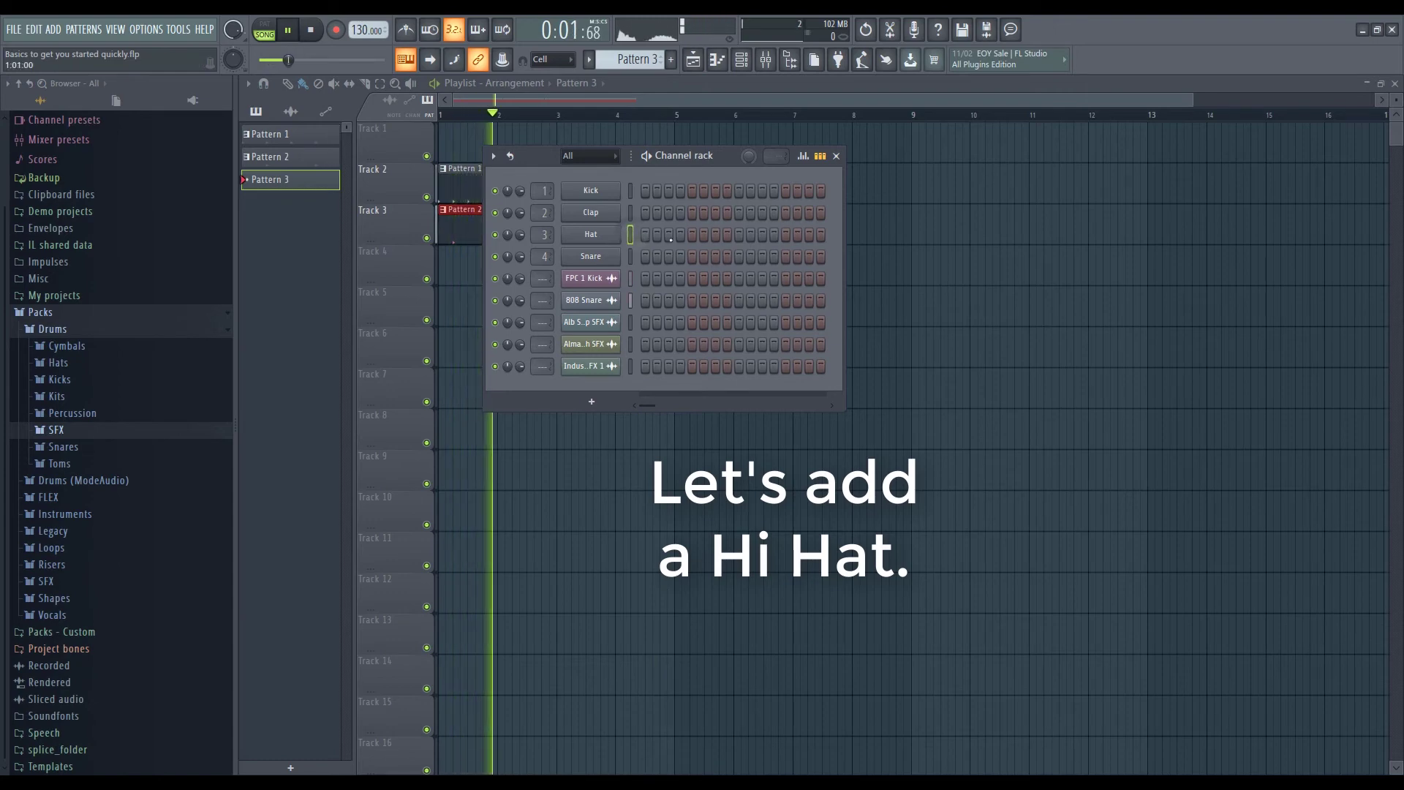
click(668, 235)
click(716, 235)
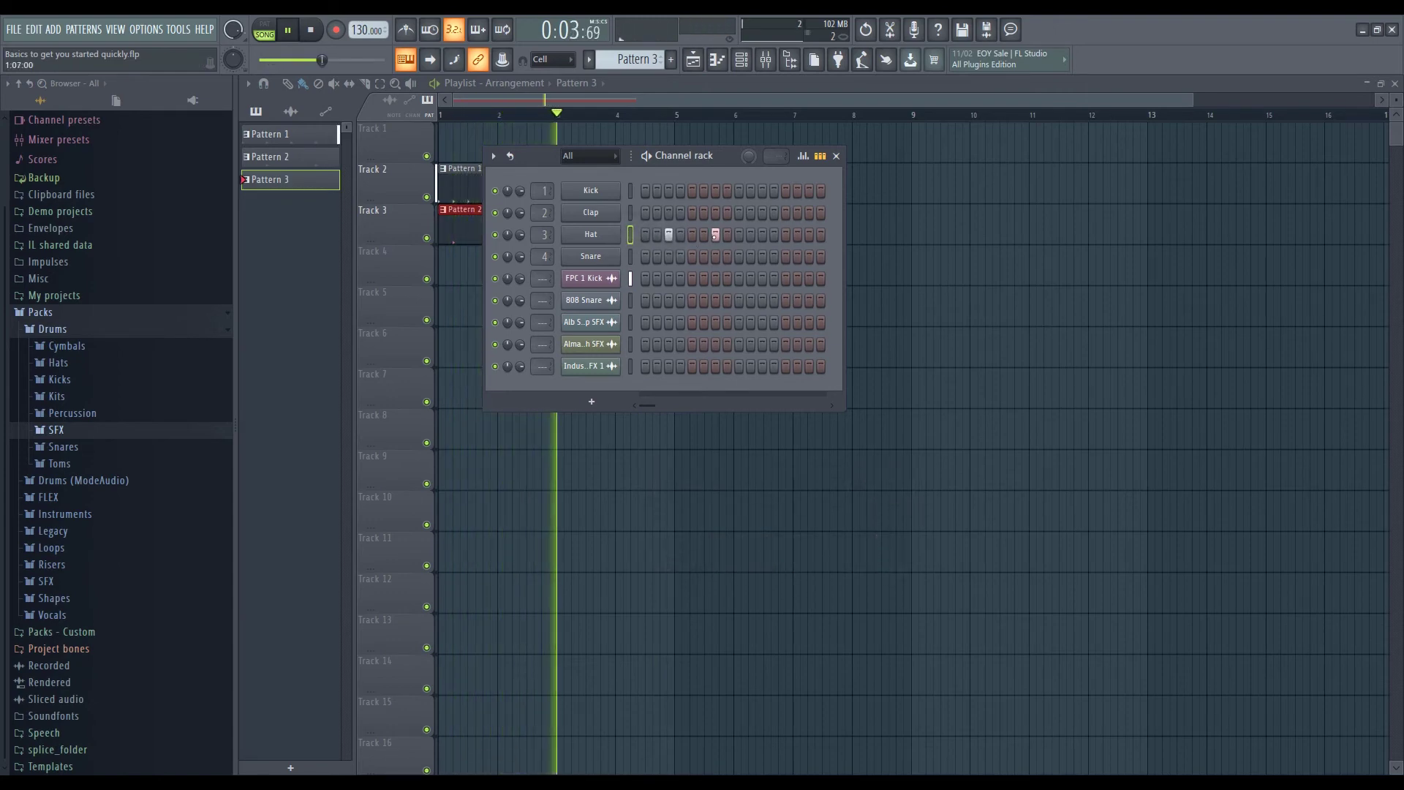
click(762, 235)
click(809, 234)
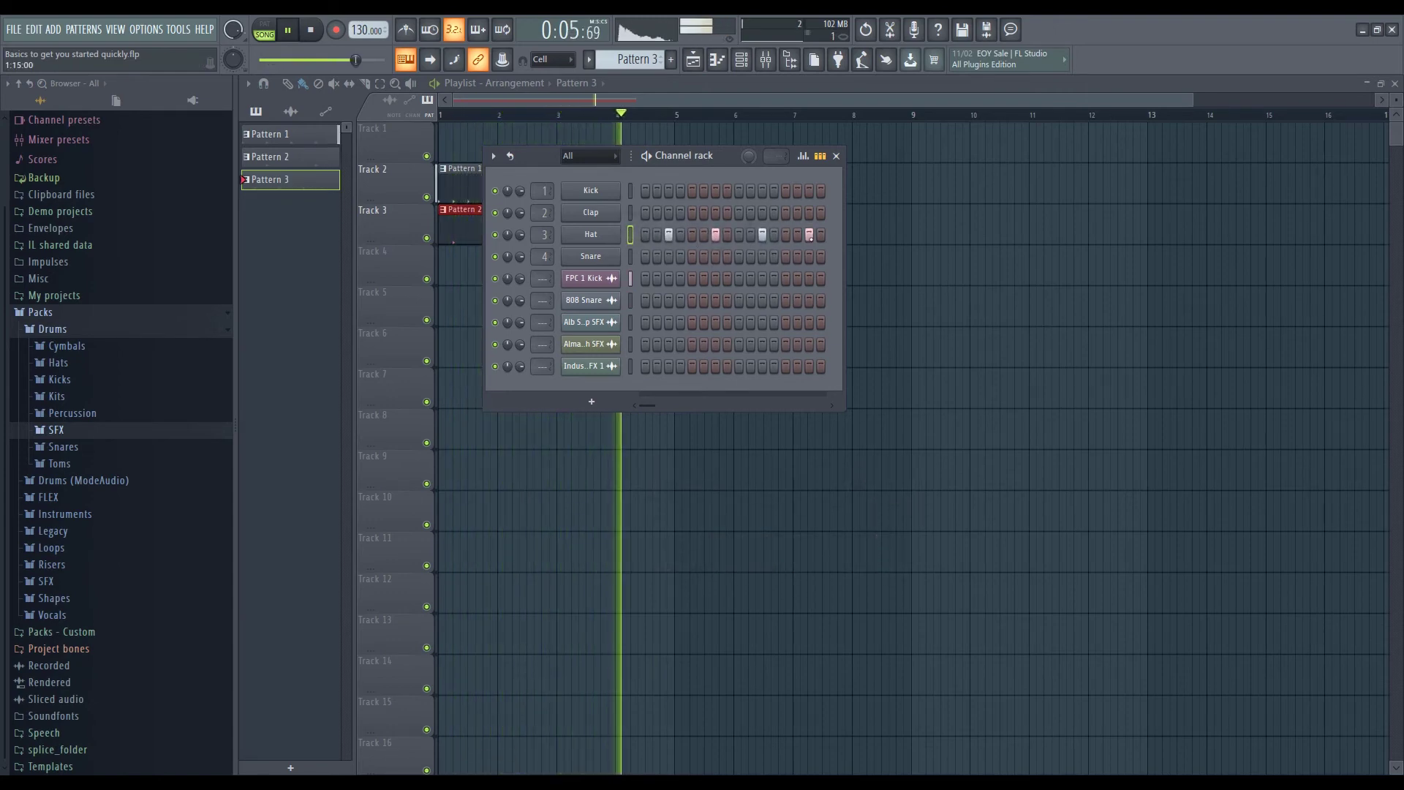
Place Pattern 3 in bars 1 to 4 of Track 4 in the playlist.
click(574, 439)
right_click(589, 440)
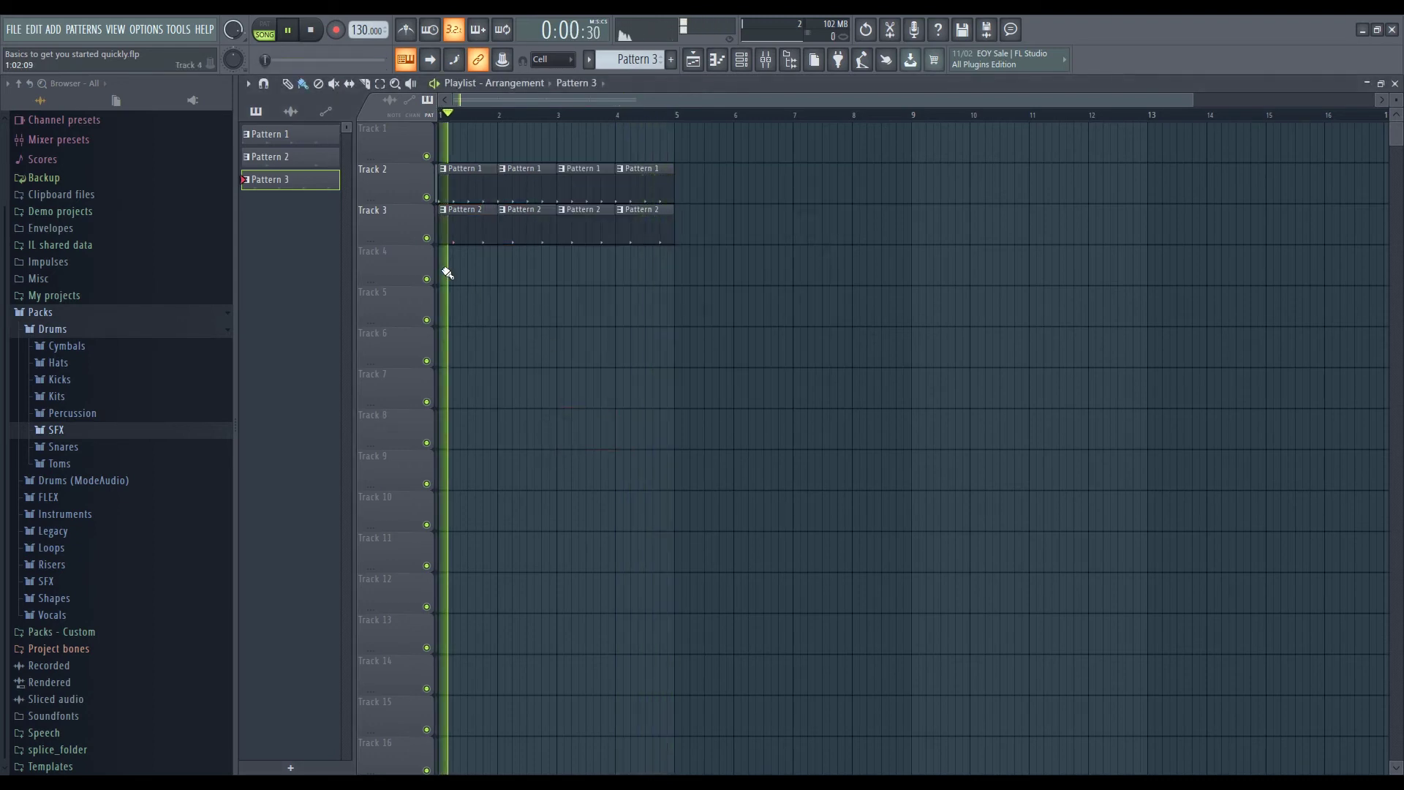
mouse_move(448, 273)
mouse_down()
mouse_move(633, 273)
mouse_move(621, 266)
mouse_up()
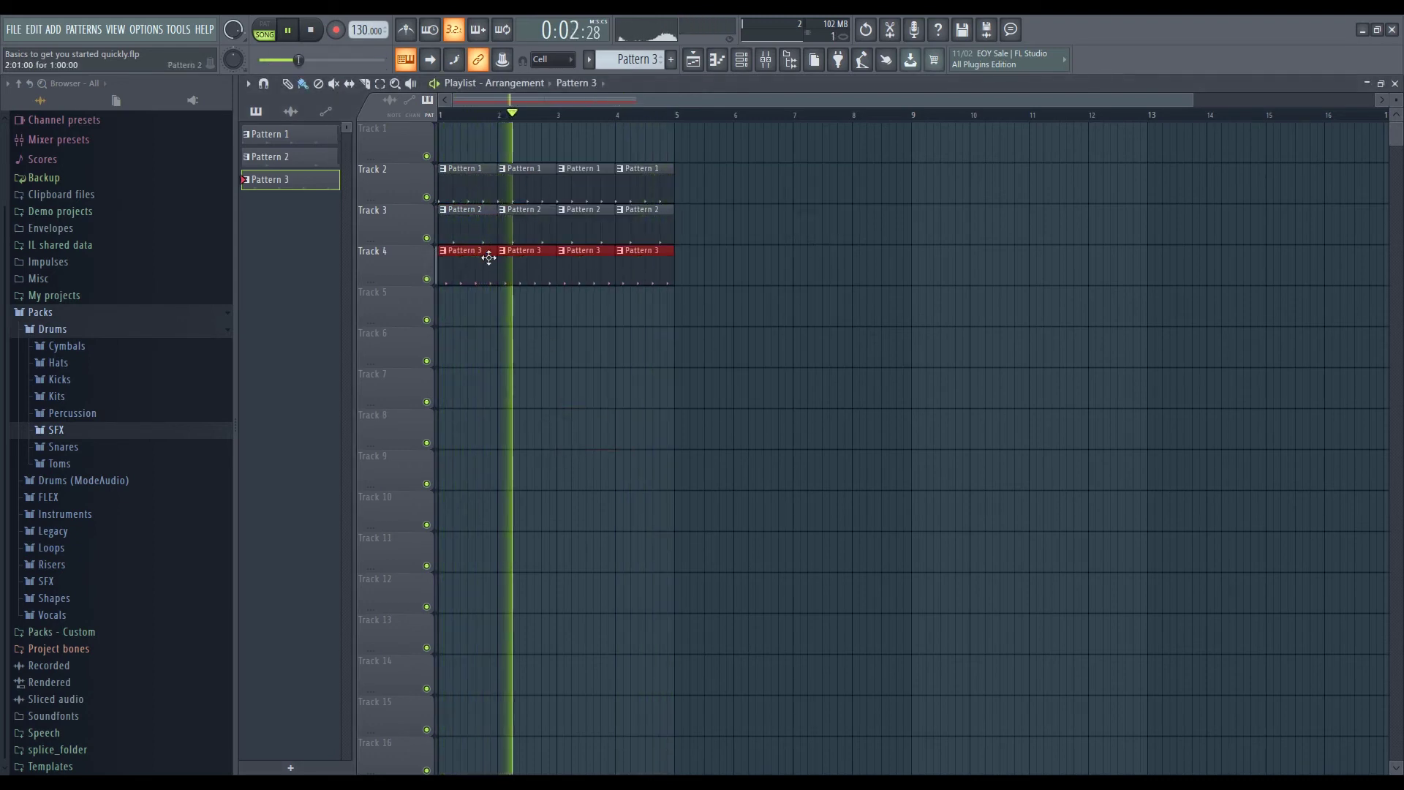
Add an FL Keys piano channel to the Channel rack and stop playback.
click(744, 63)
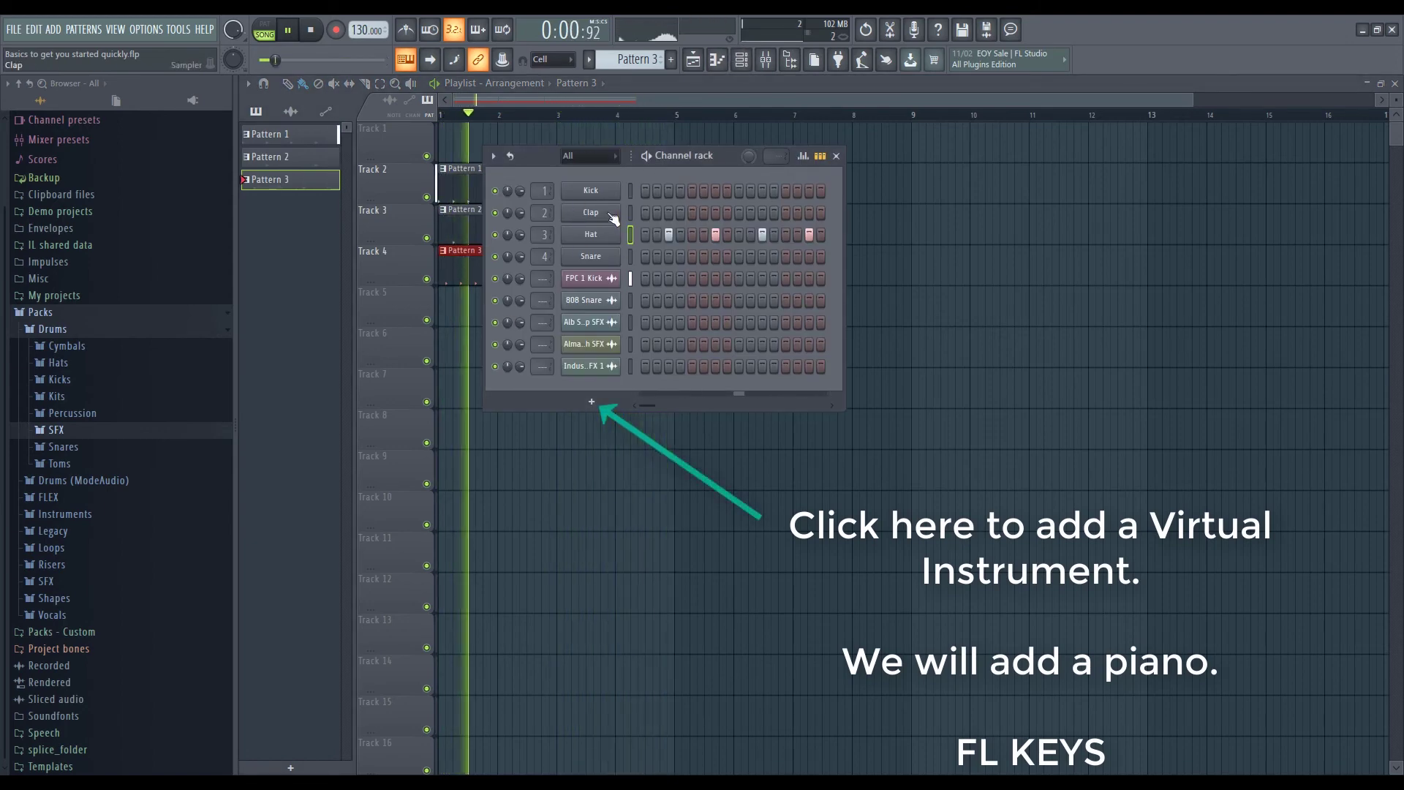
click(599, 402)
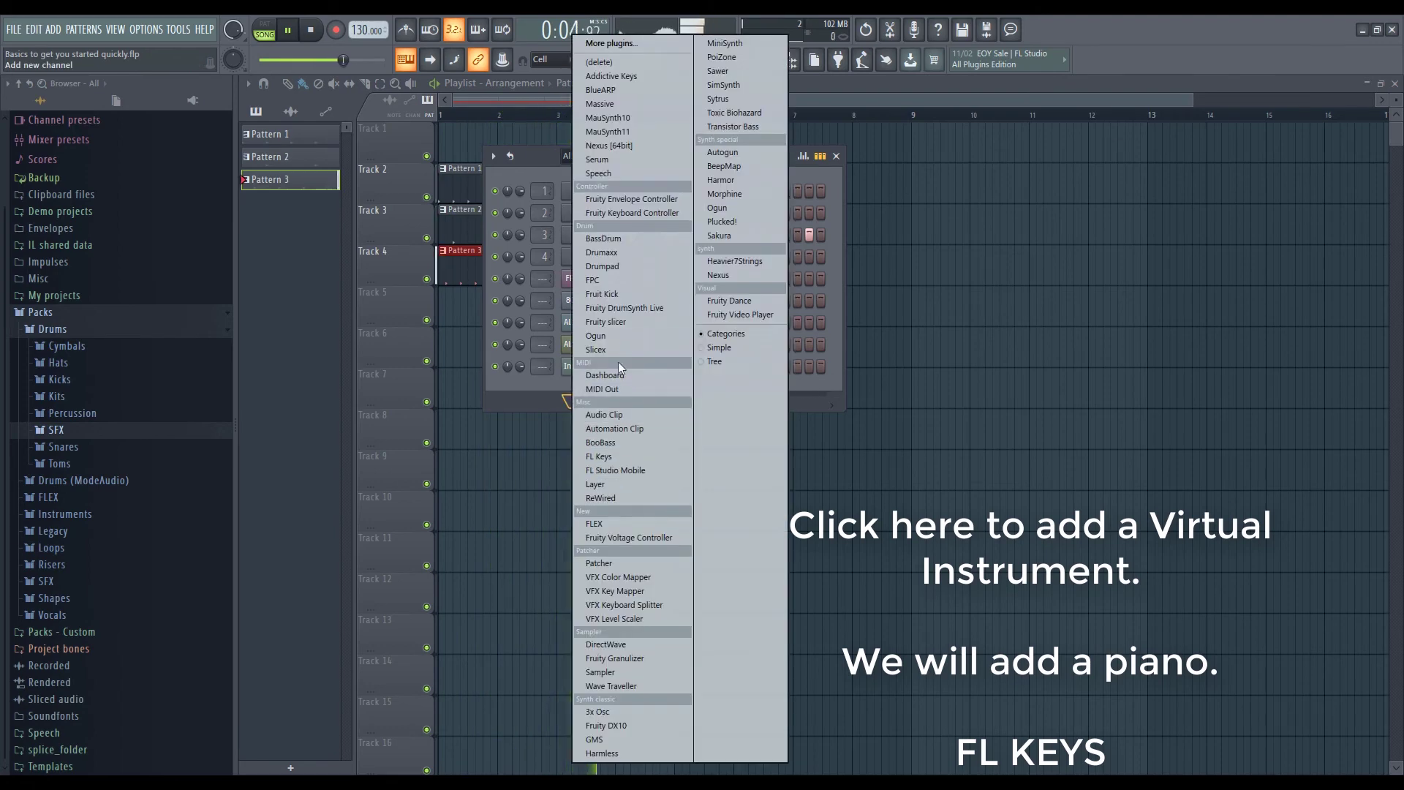
click(644, 459)
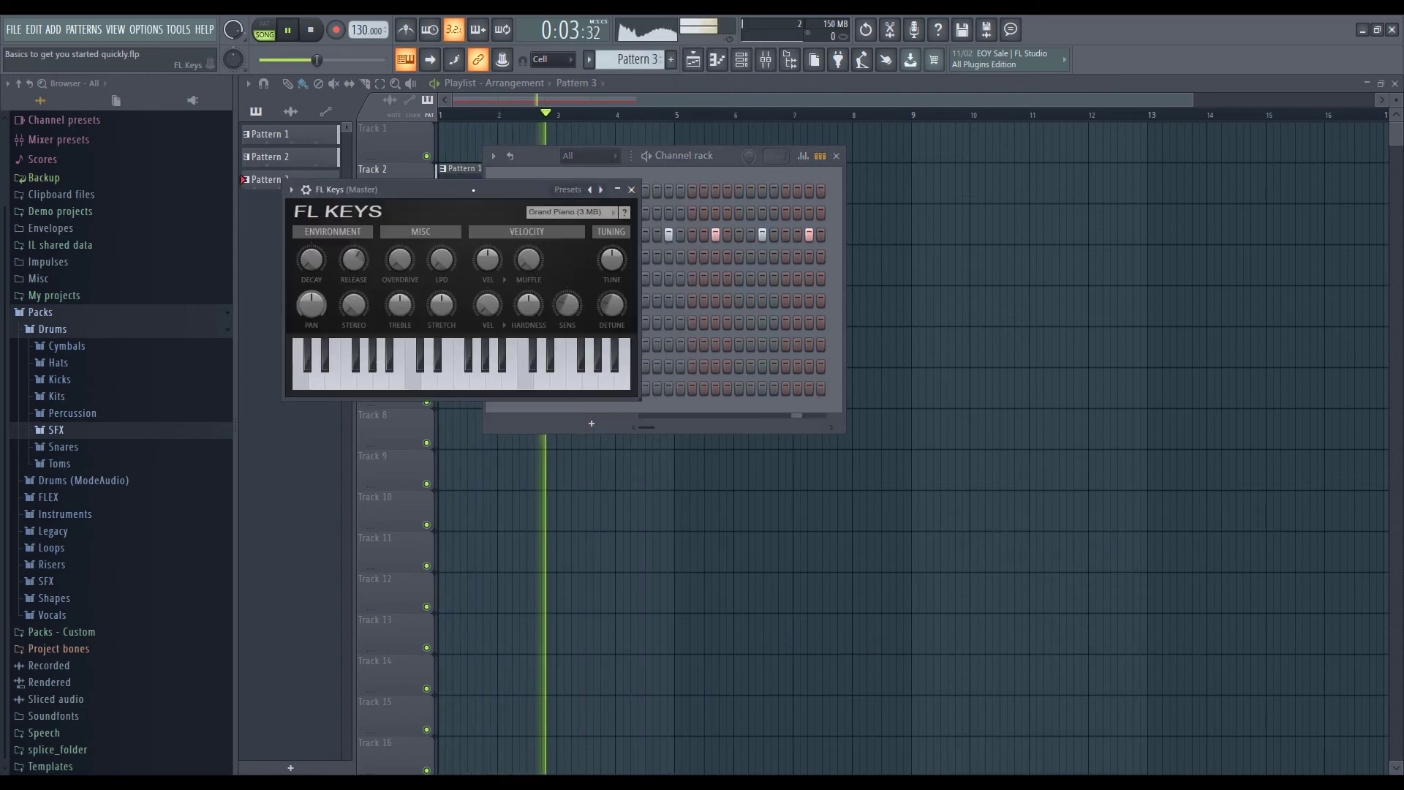
drag(474, 190, 520, 185)
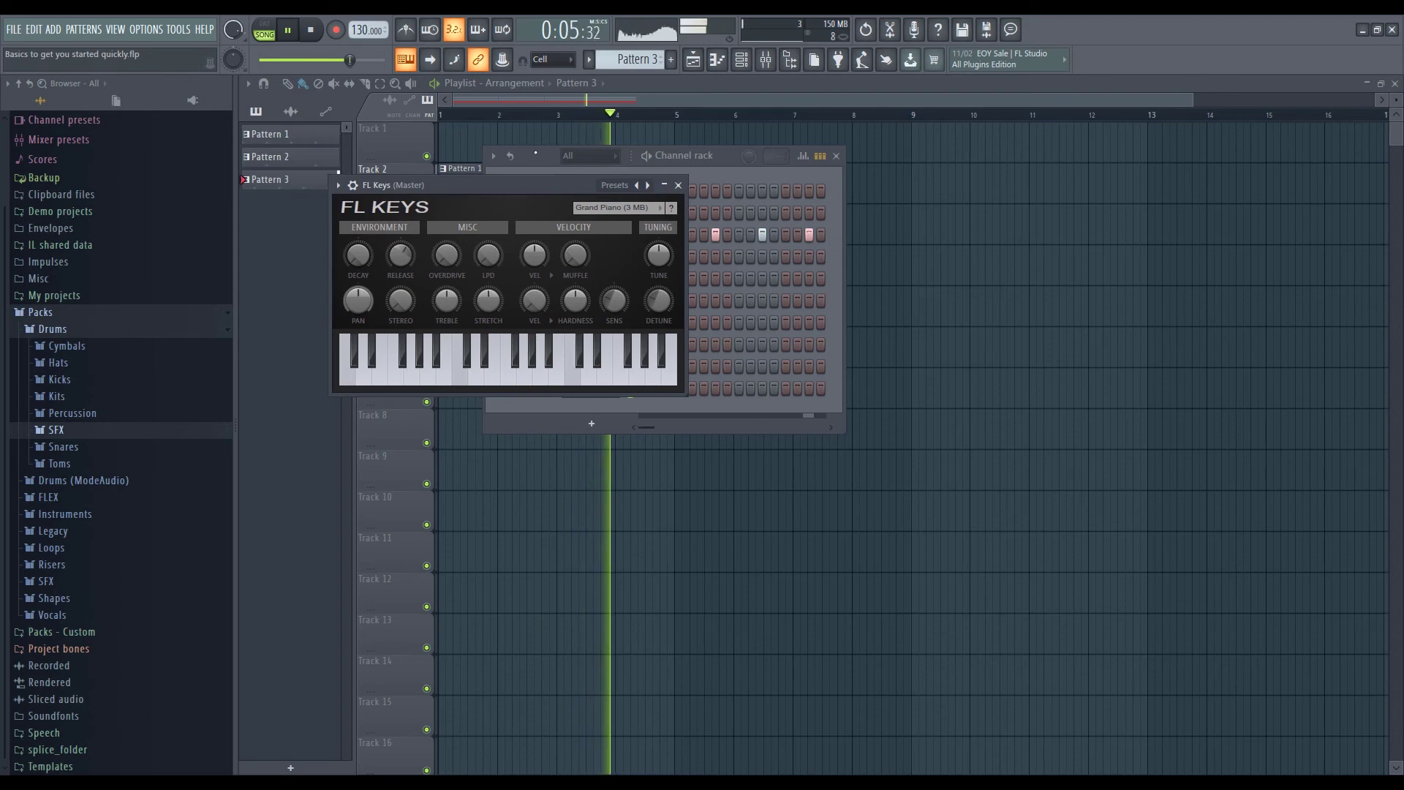
click(536, 153)
key(space)
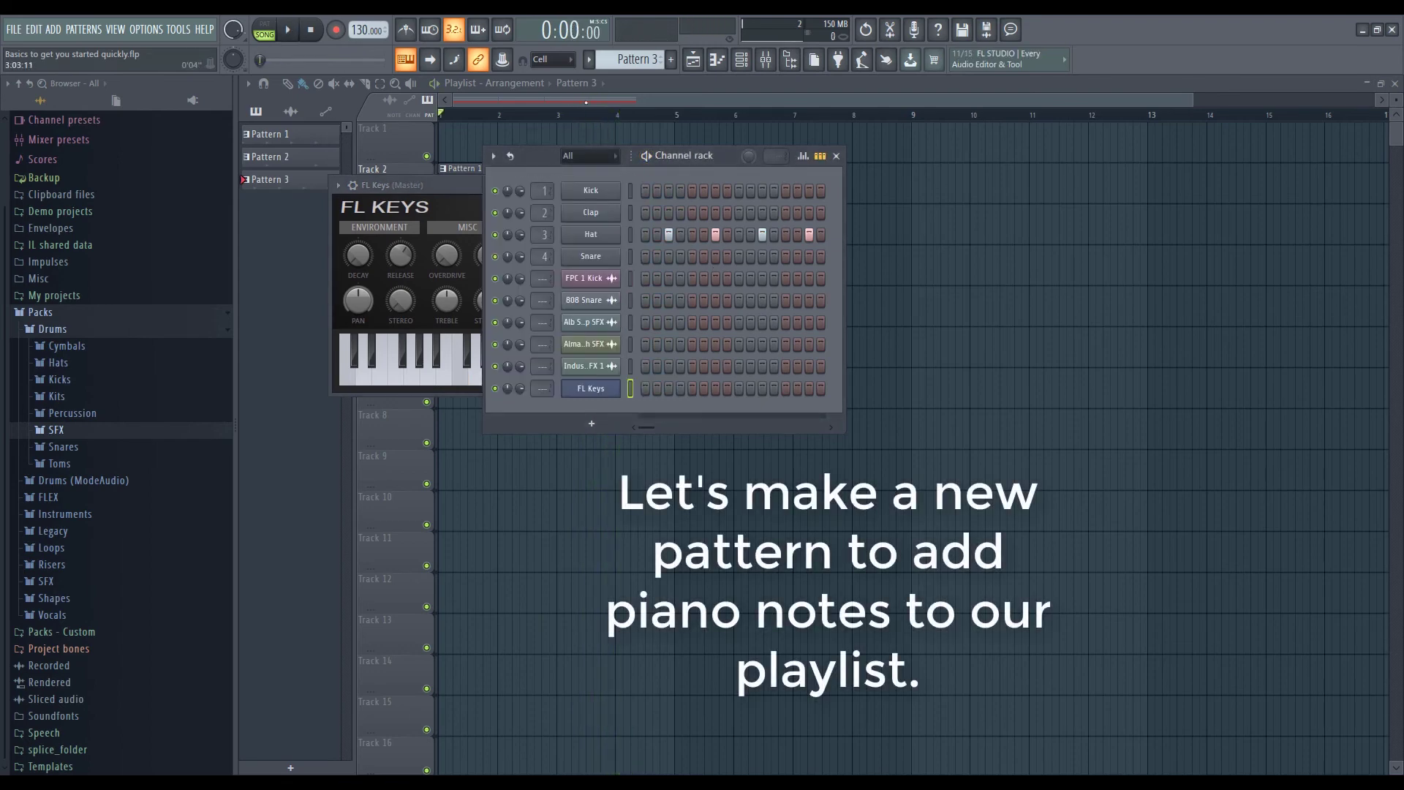
Close the FL Keys window, bring back the Channel rack and create Pattern 4 with its default name.
key(F12)
drag(799, 444, 461, 123)
click(741, 60)
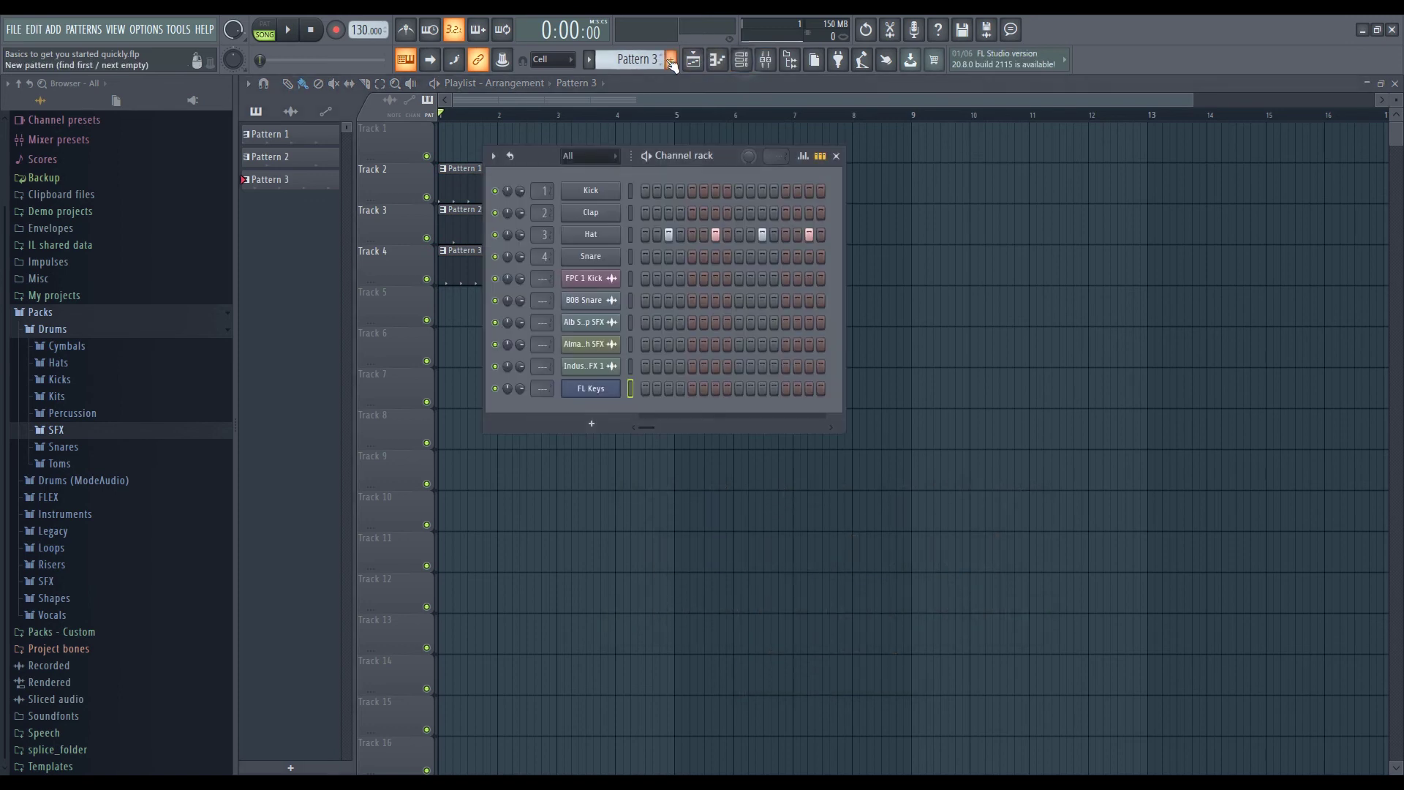
click(672, 63)
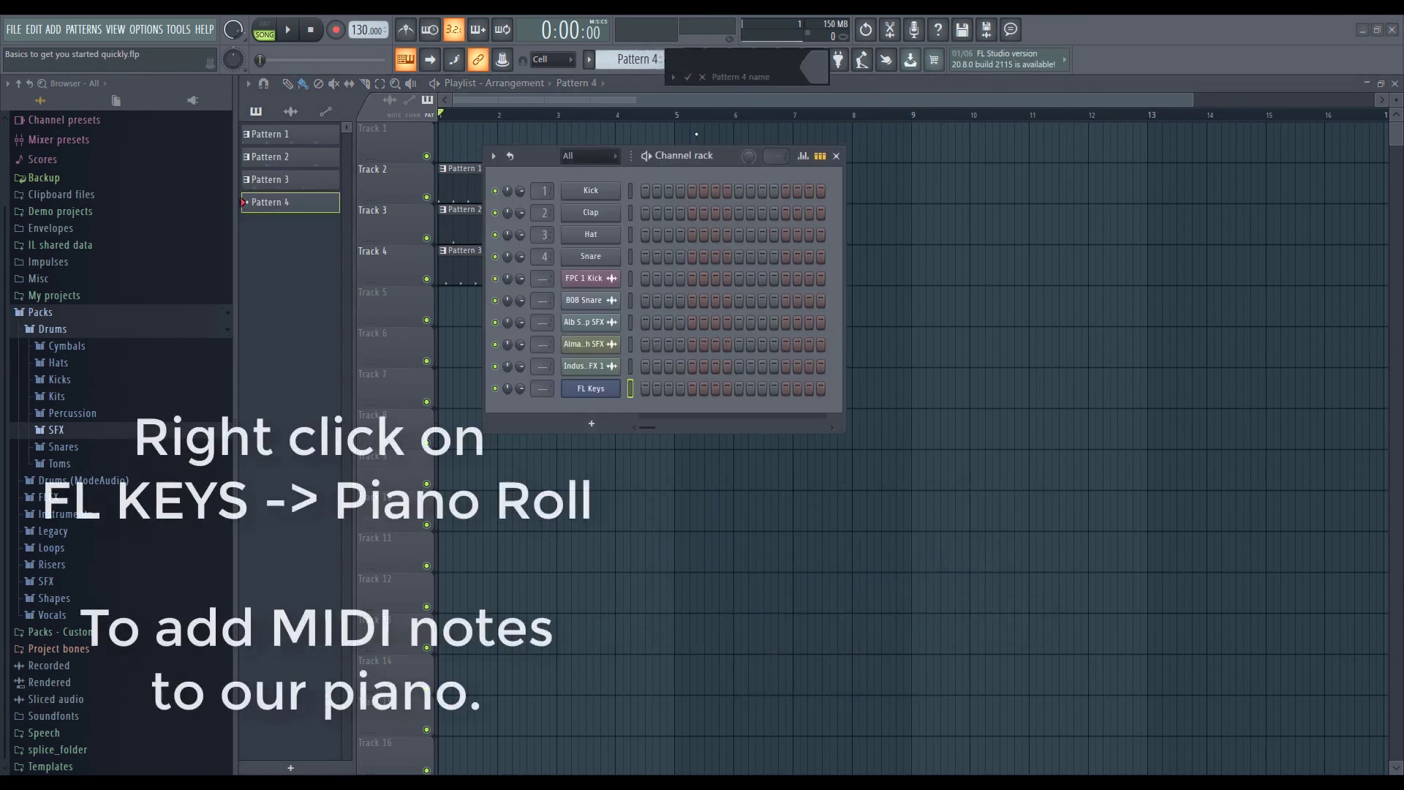
key(Return)
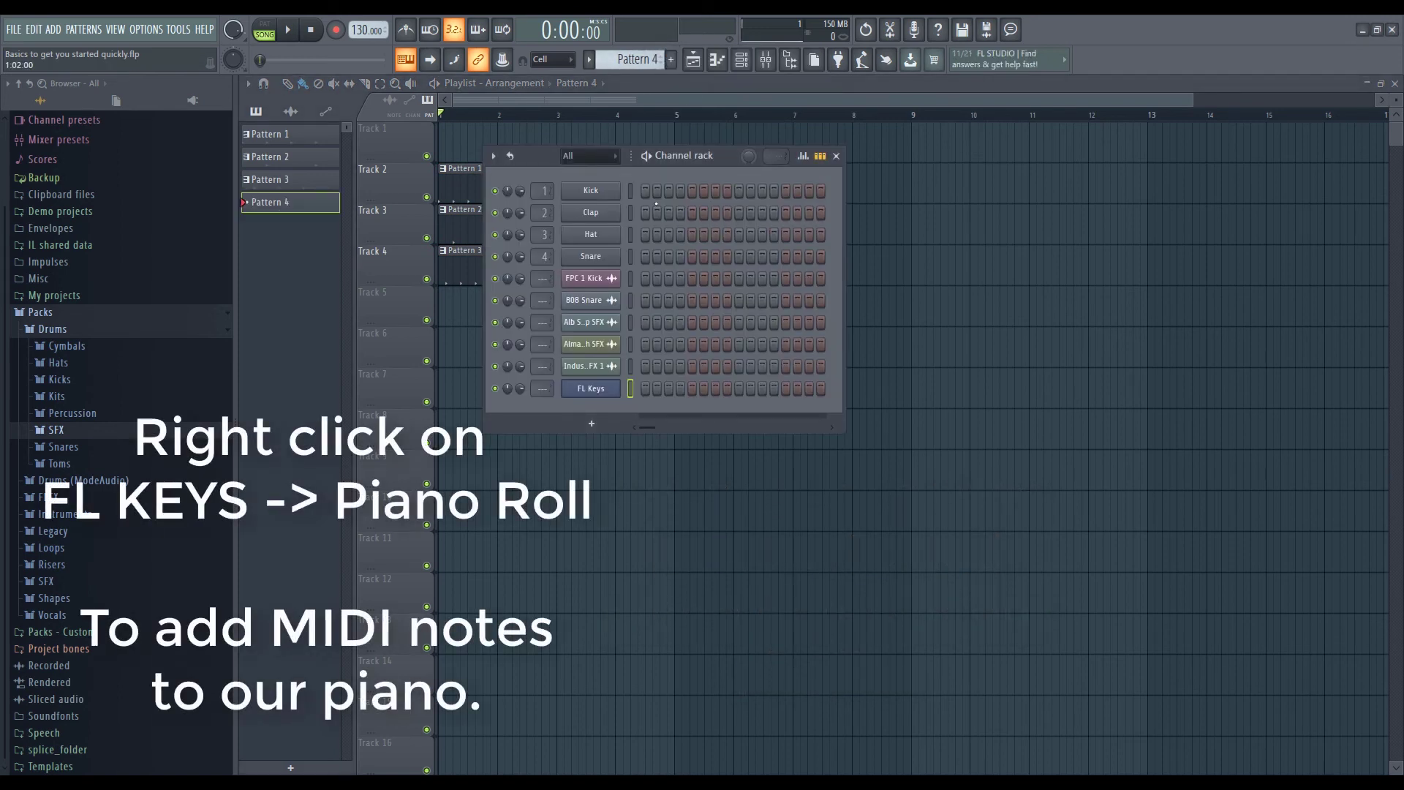
Open the piano roll of the FL Keys channel and enter two one-beat C5 notes from the start of bar 1.
right_click(598, 390)
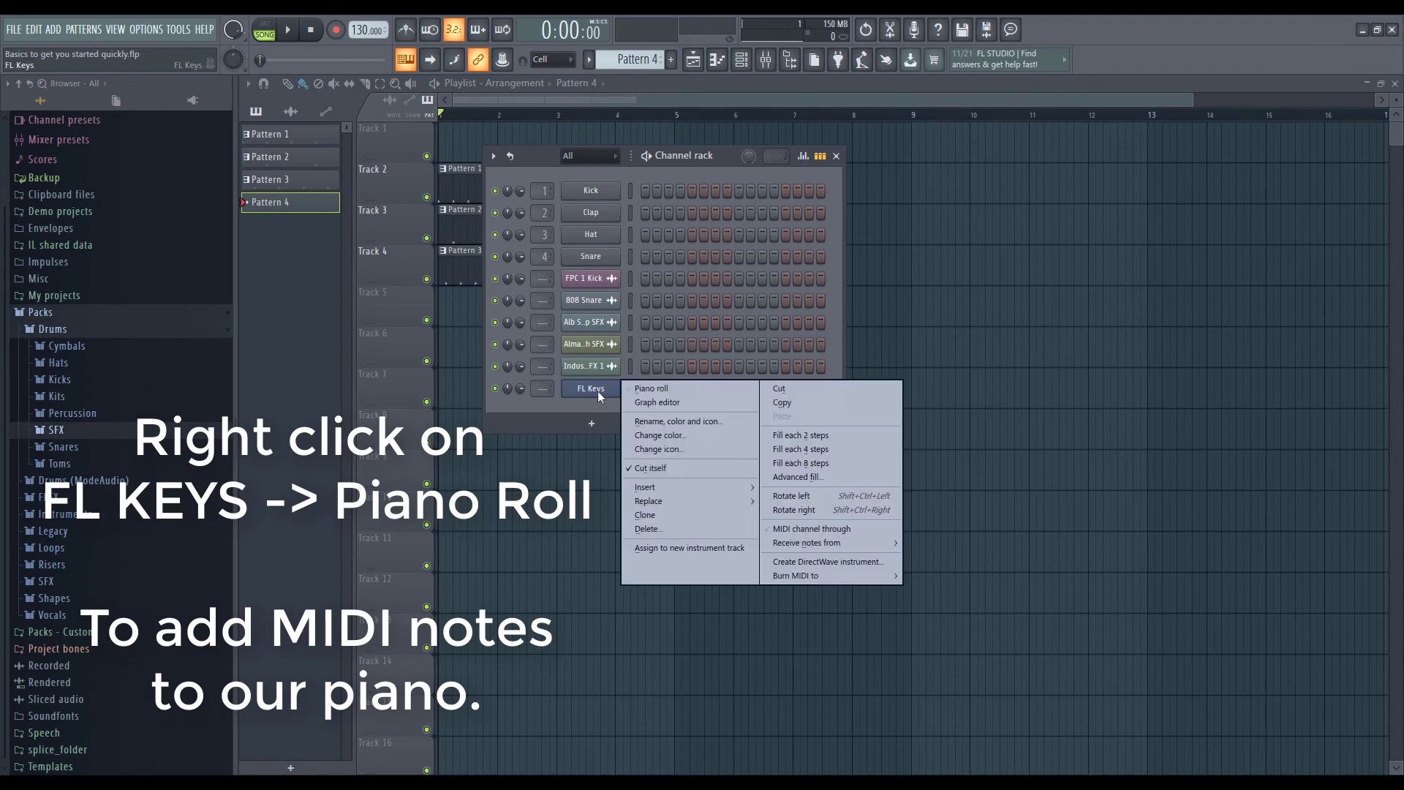
click(705, 389)
drag(700, 343, 693, 275)
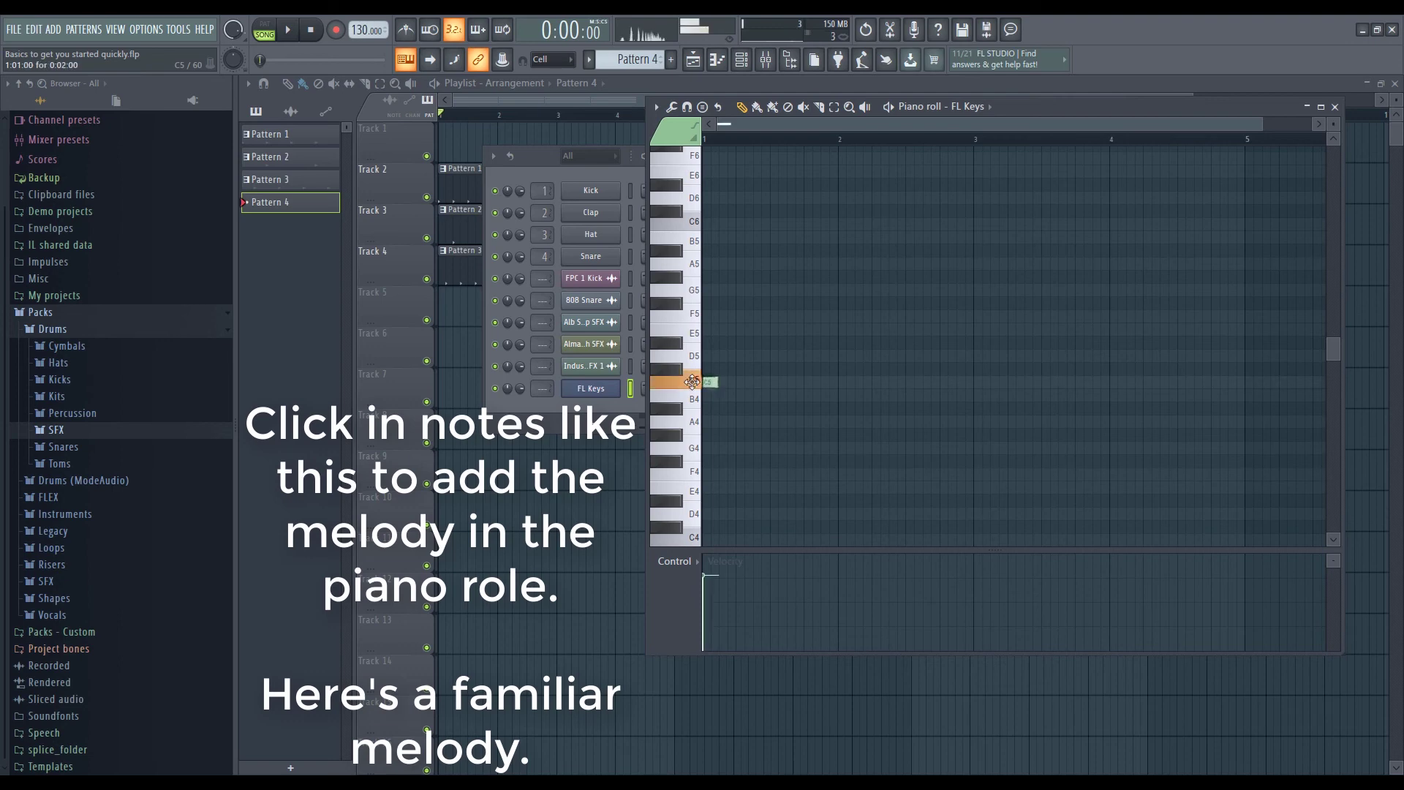
drag(710, 381, 744, 392)
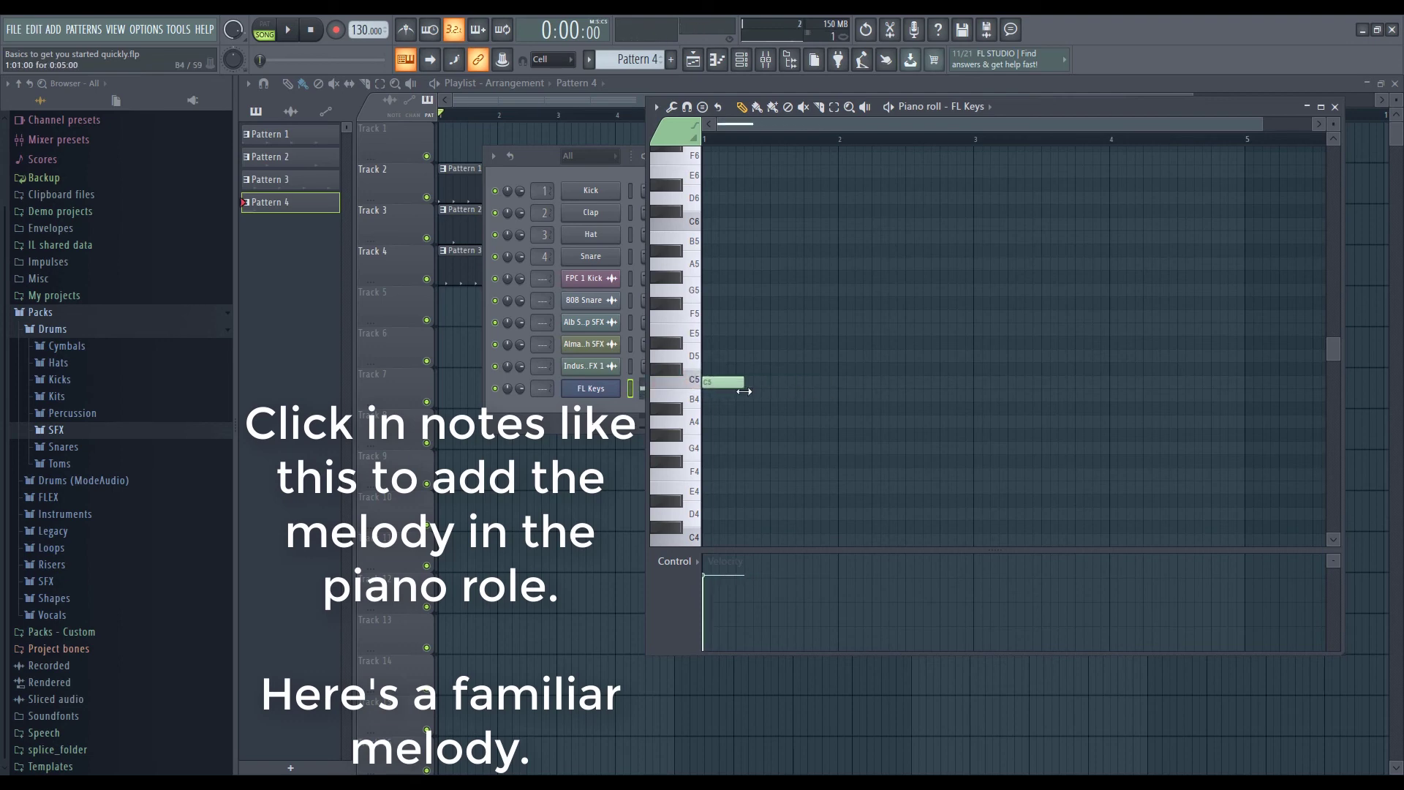
click(746, 386)
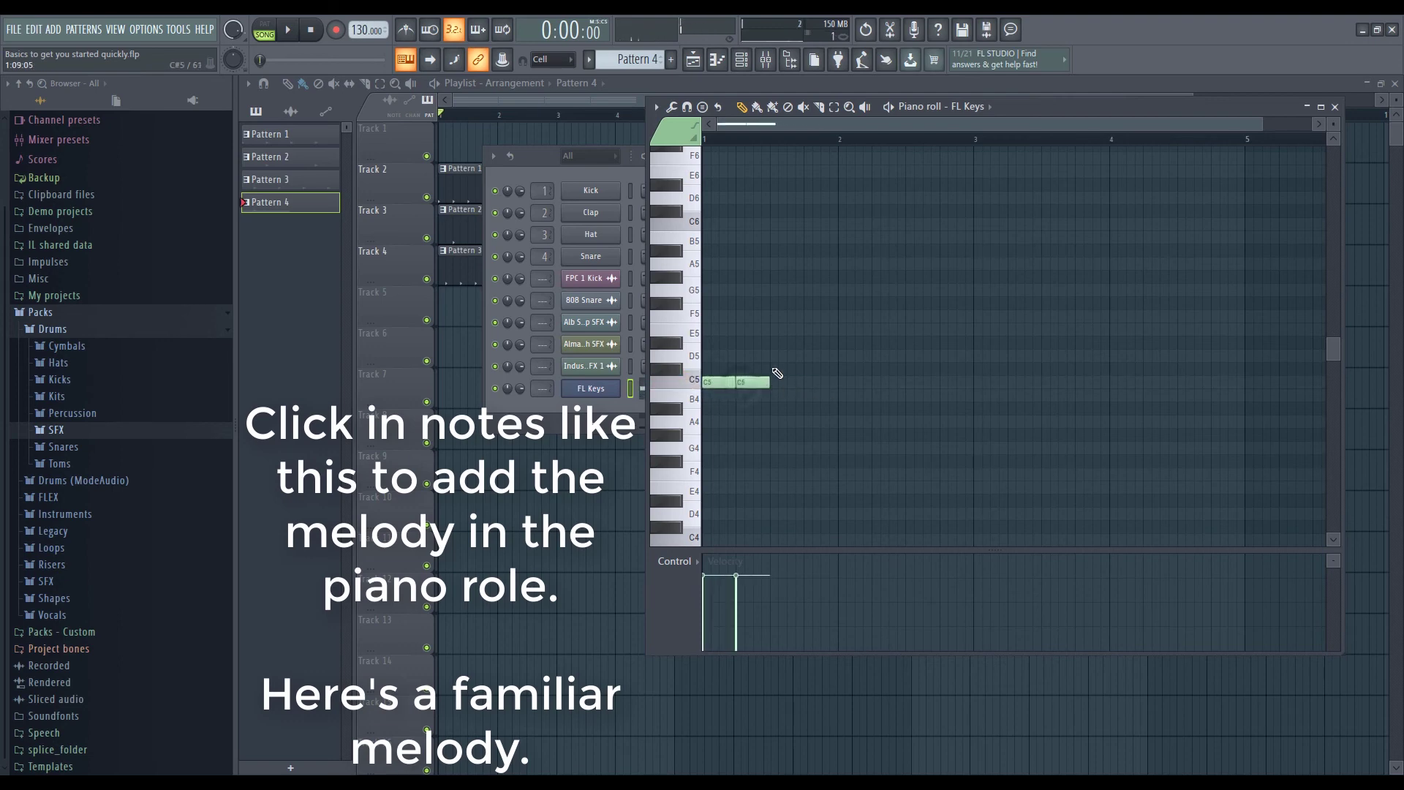
Continue the melody through bar 2 with one-beat notes G5, G5, A5, A5 and a closing two-beat G5.
click(780, 291)
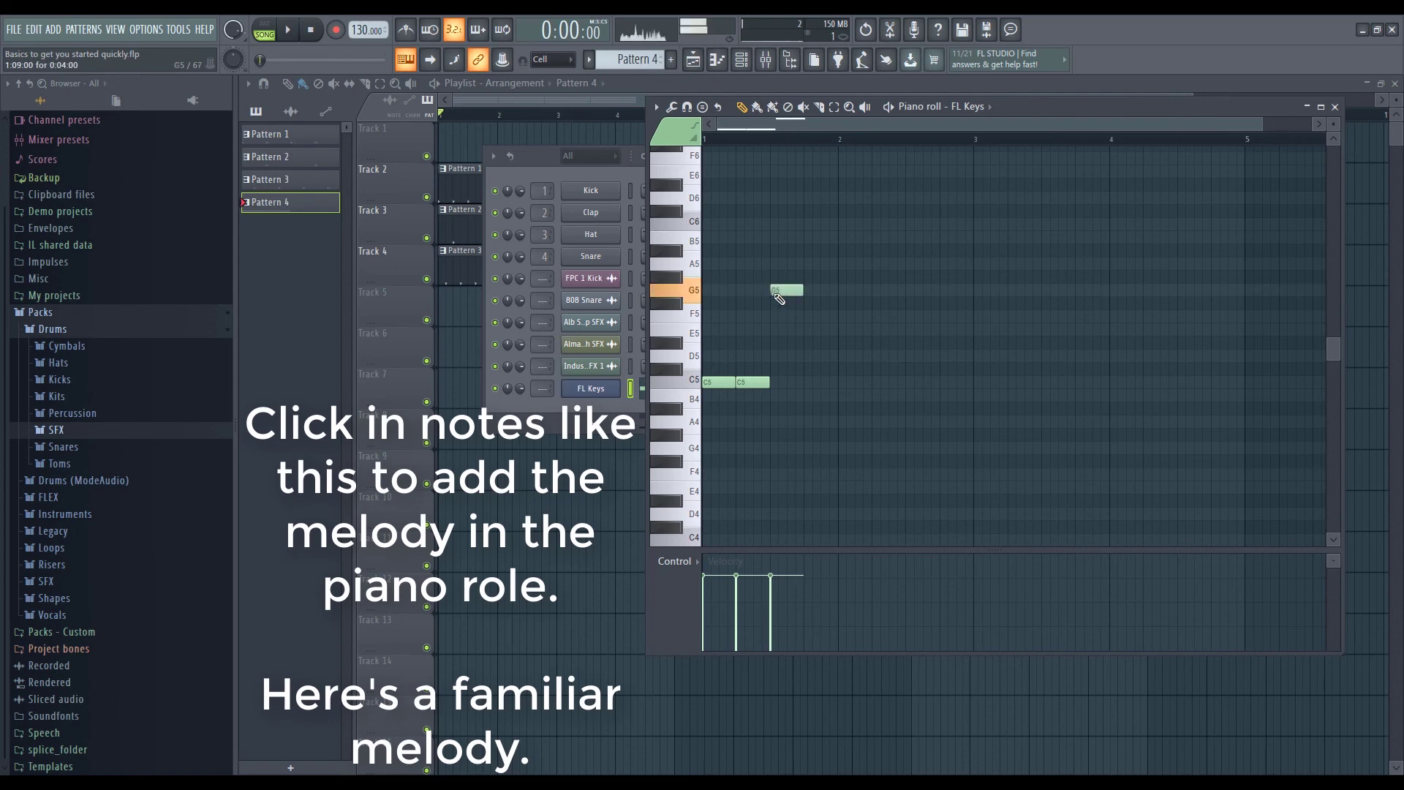
click(811, 291)
click(849, 265)
click(882, 264)
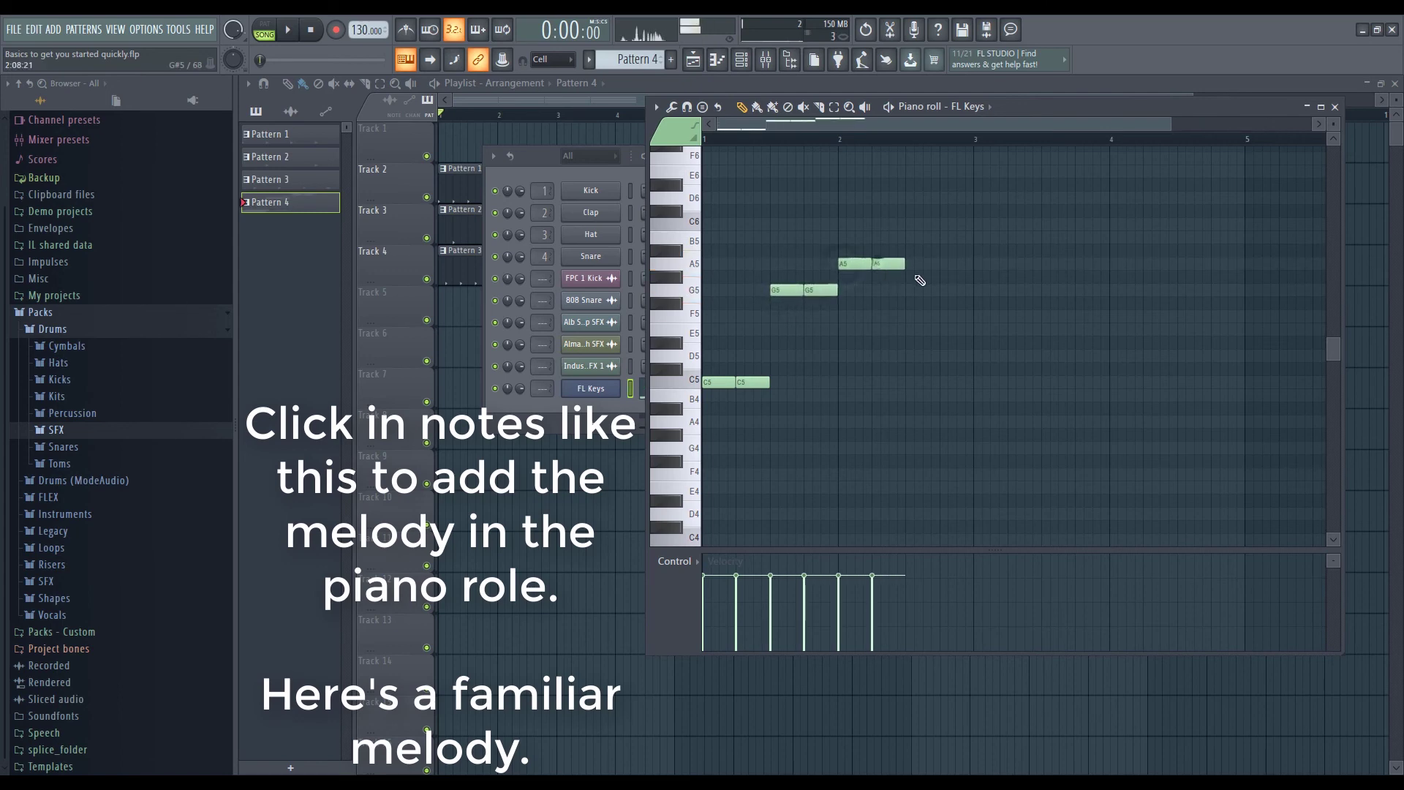
click(921, 290)
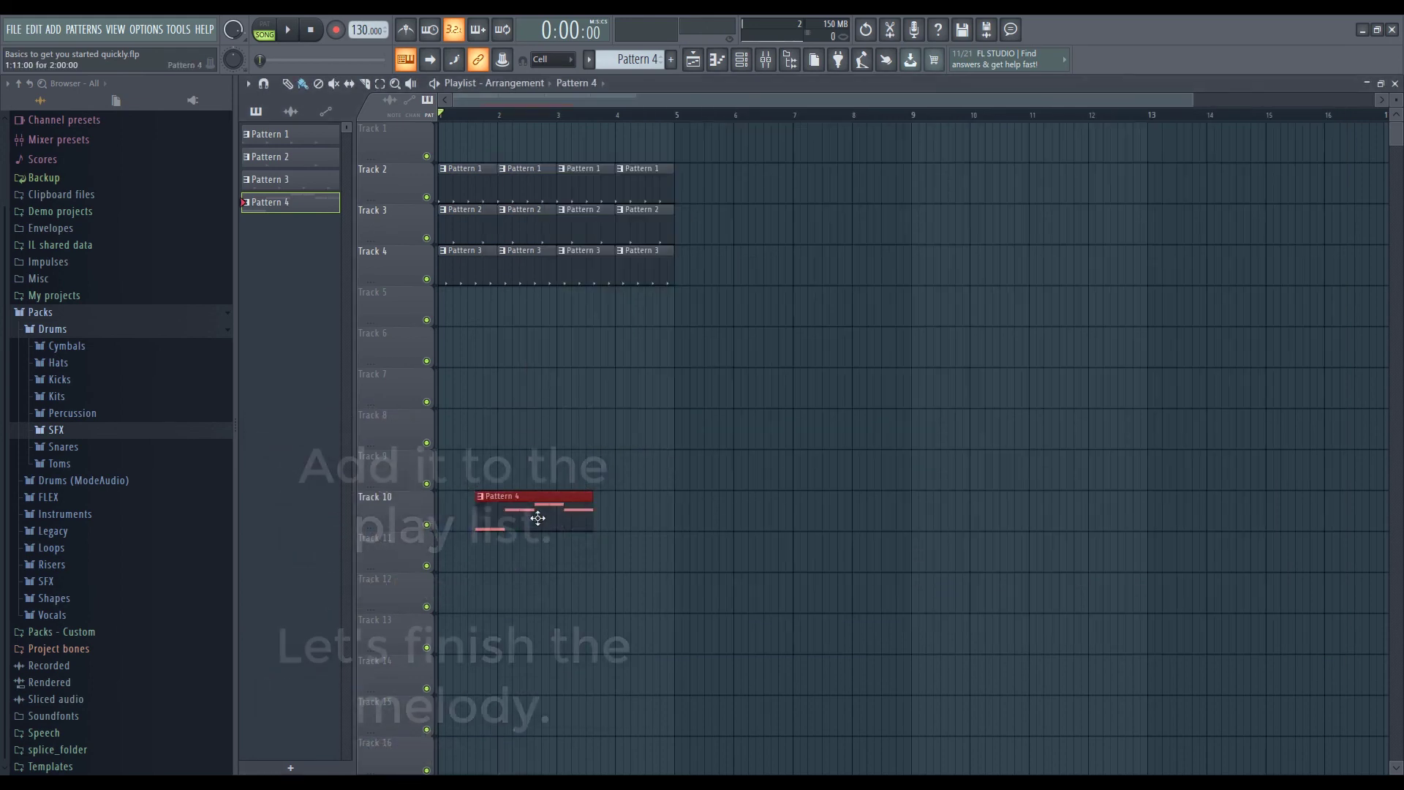
Place Pattern 4 at bar 1 of Track 5 in the playlist and reopen its FL Keys piano roll.
drag(536, 517, 502, 297)
double_click(543, 322)
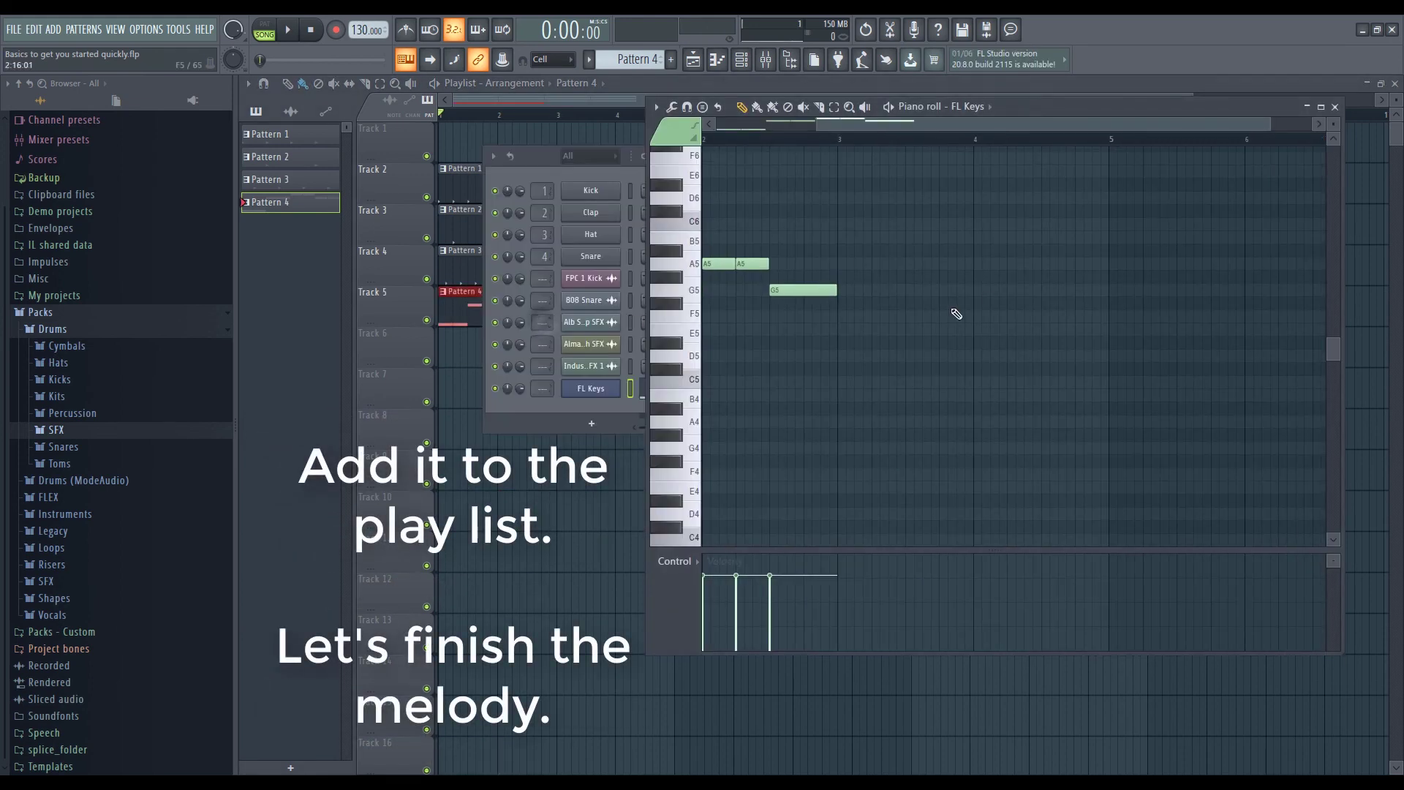
Fill bars 3 and 4 of the melody with one-beat notes F5, F5, E5, E5, D5, D5 and a closing two-beat C5.
click(848, 317)
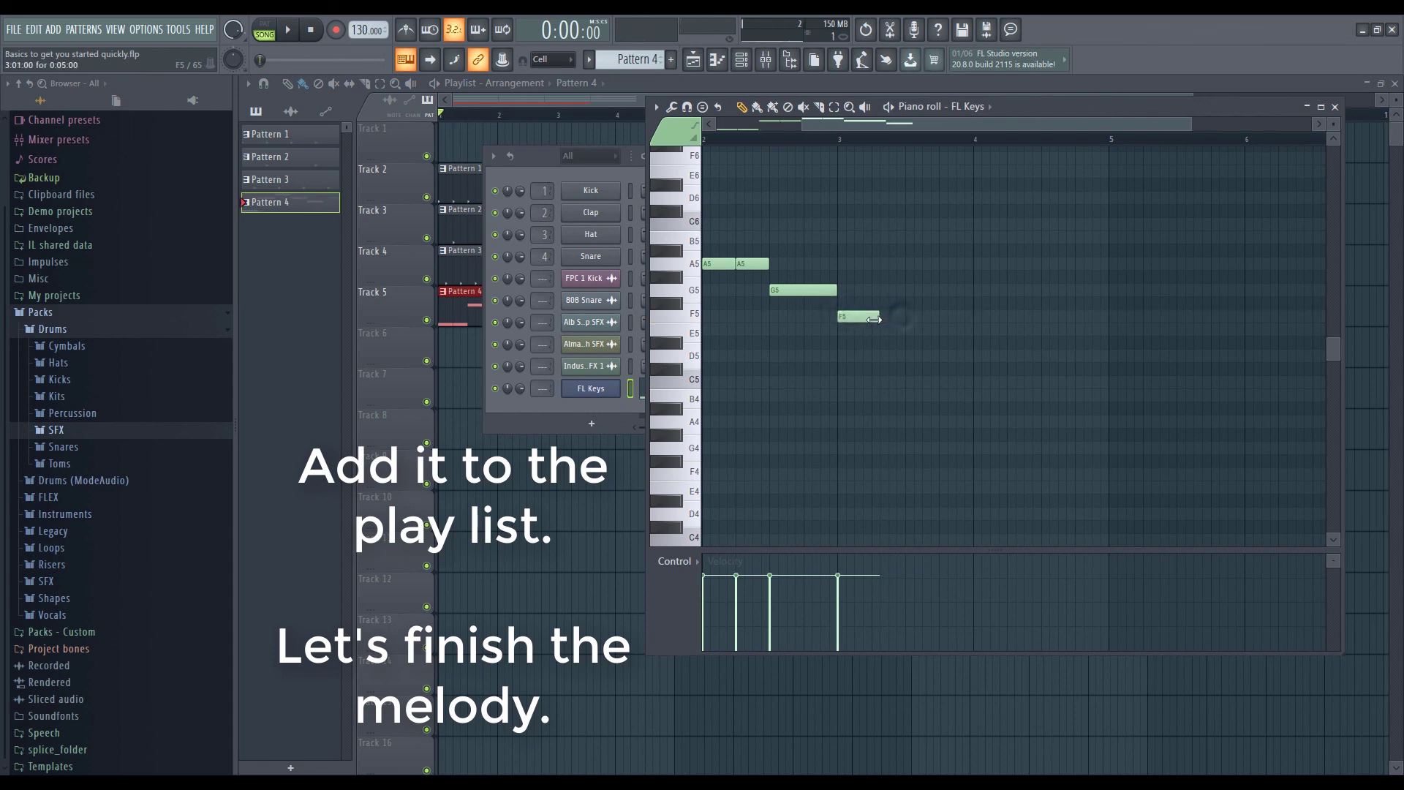
click(876, 318)
click(912, 330)
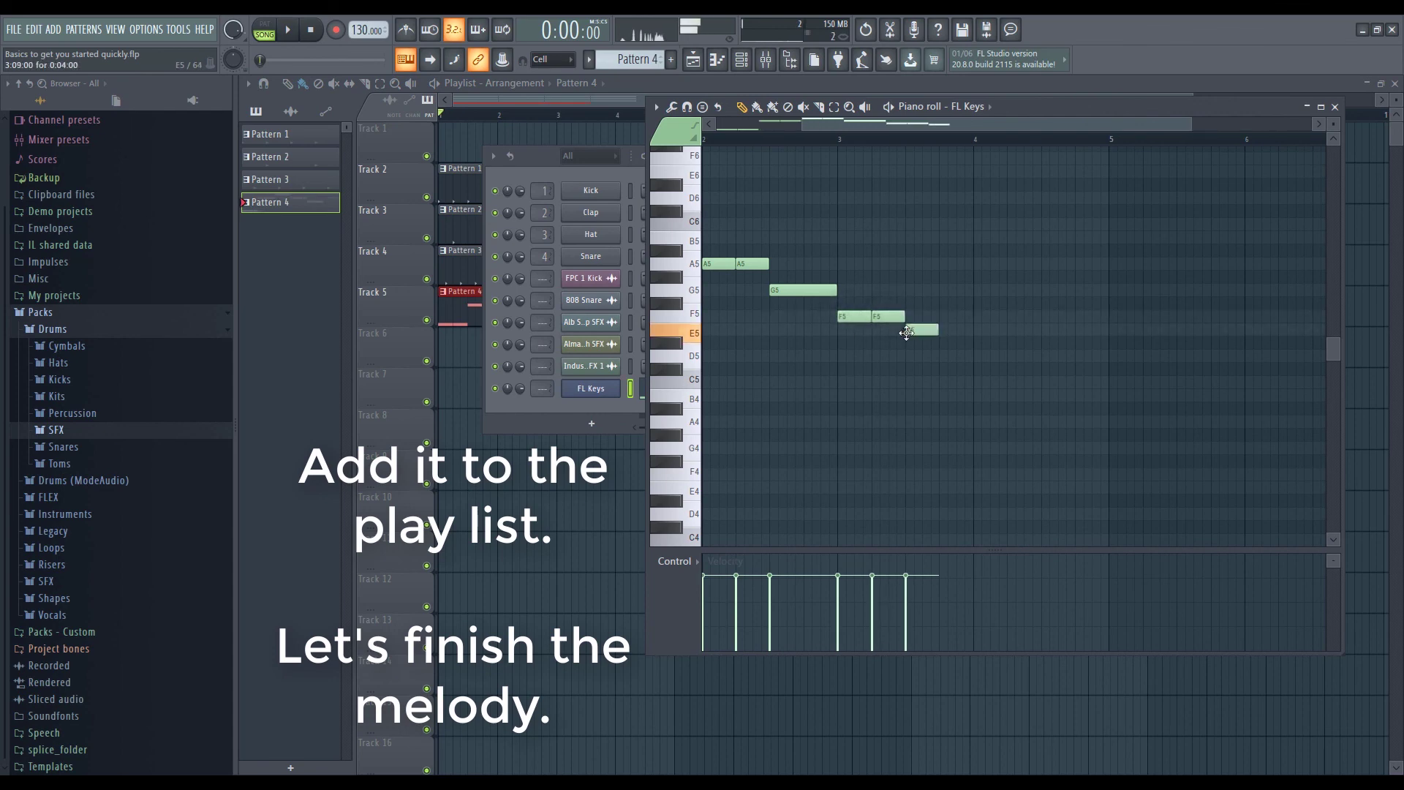
click(946, 330)
click(980, 357)
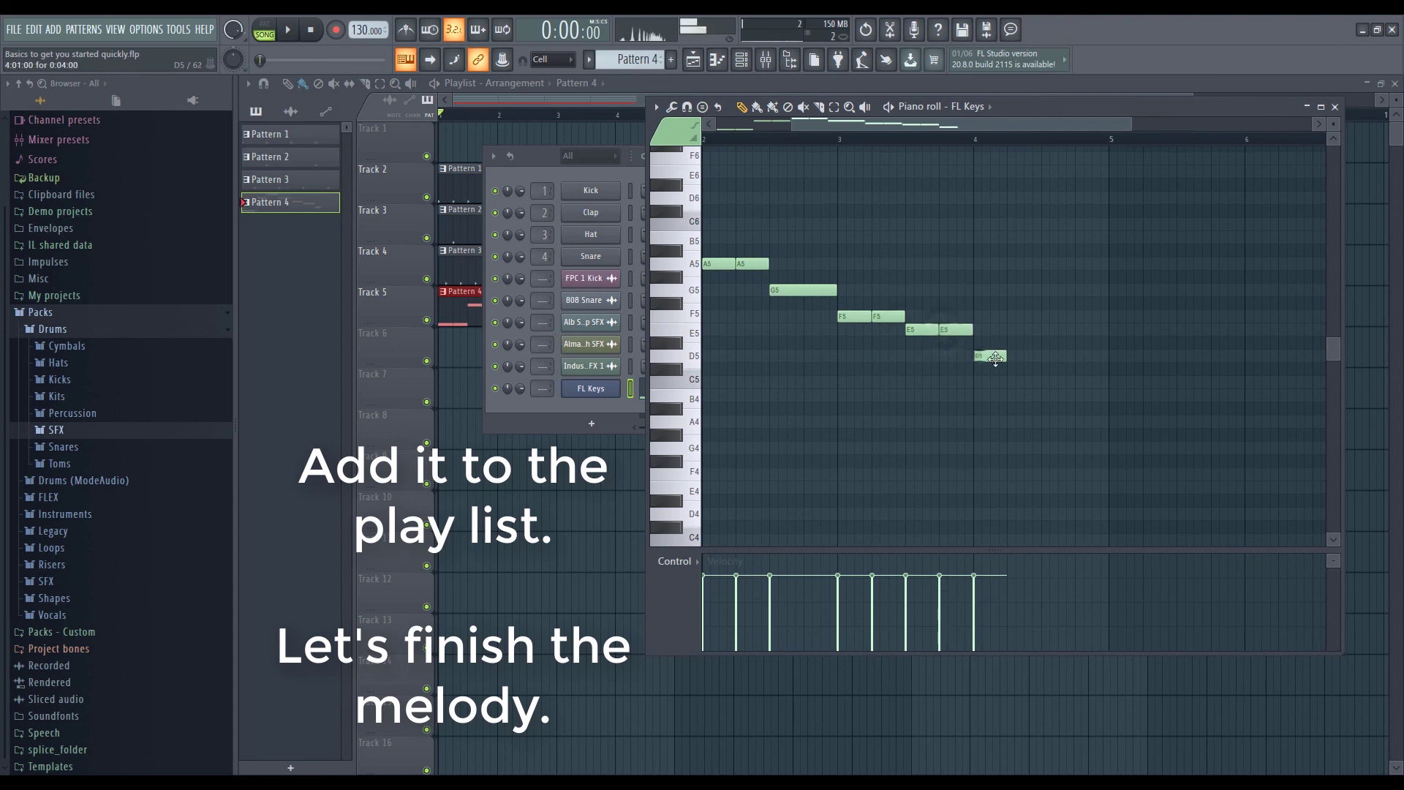
click(1014, 356)
click(1053, 382)
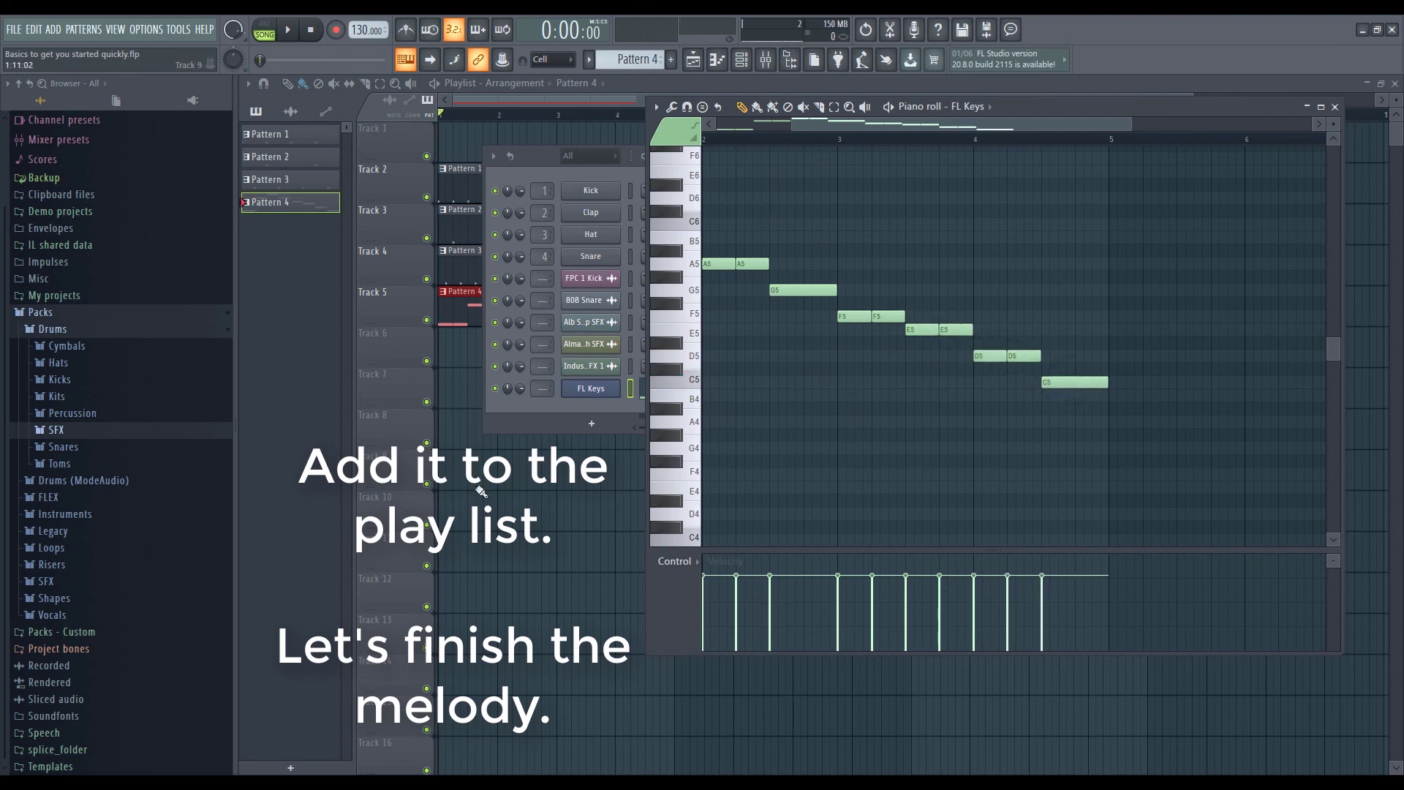
Return to the playlist and play the arrangement from the start to hear the drums with the piano melody.
key(F5)
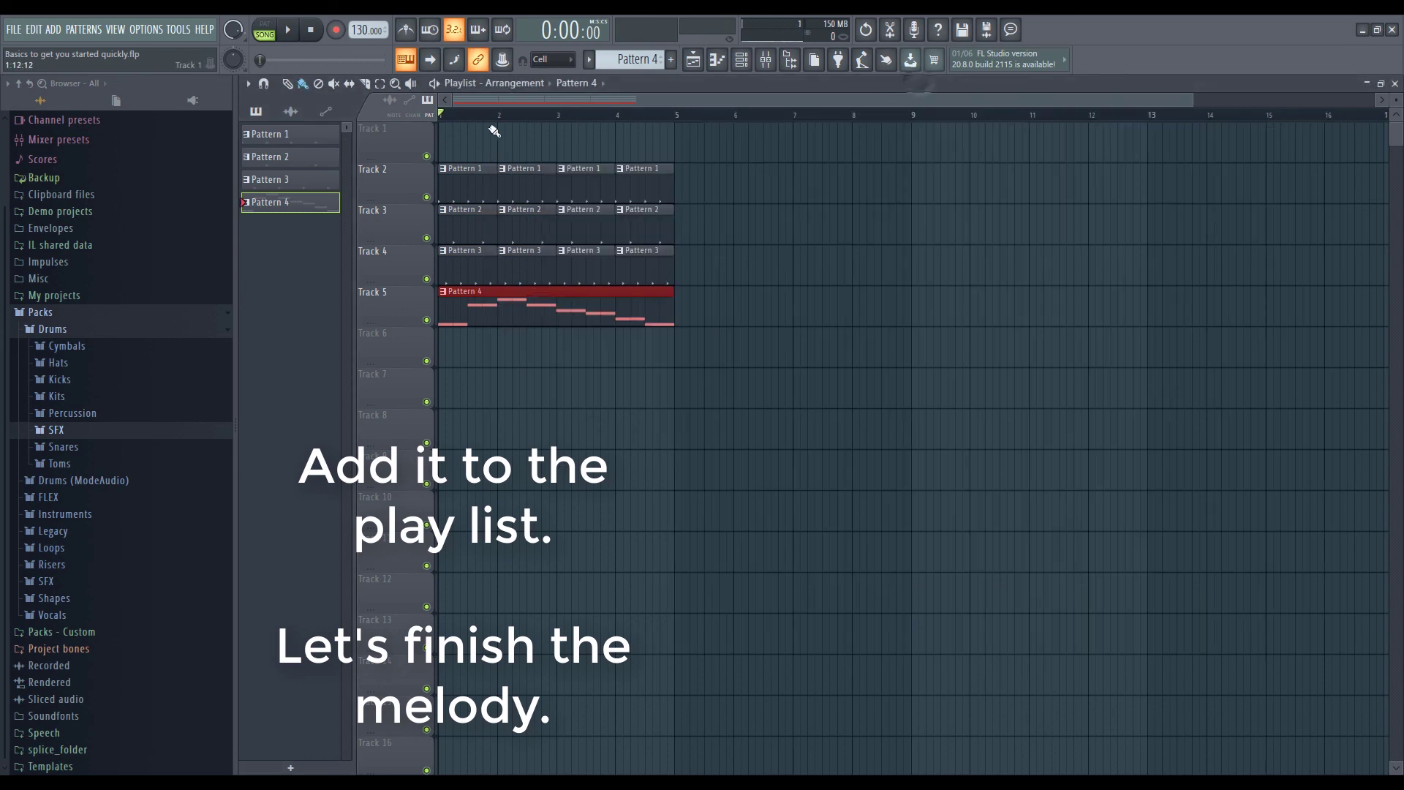
drag(499, 117, 462, 258)
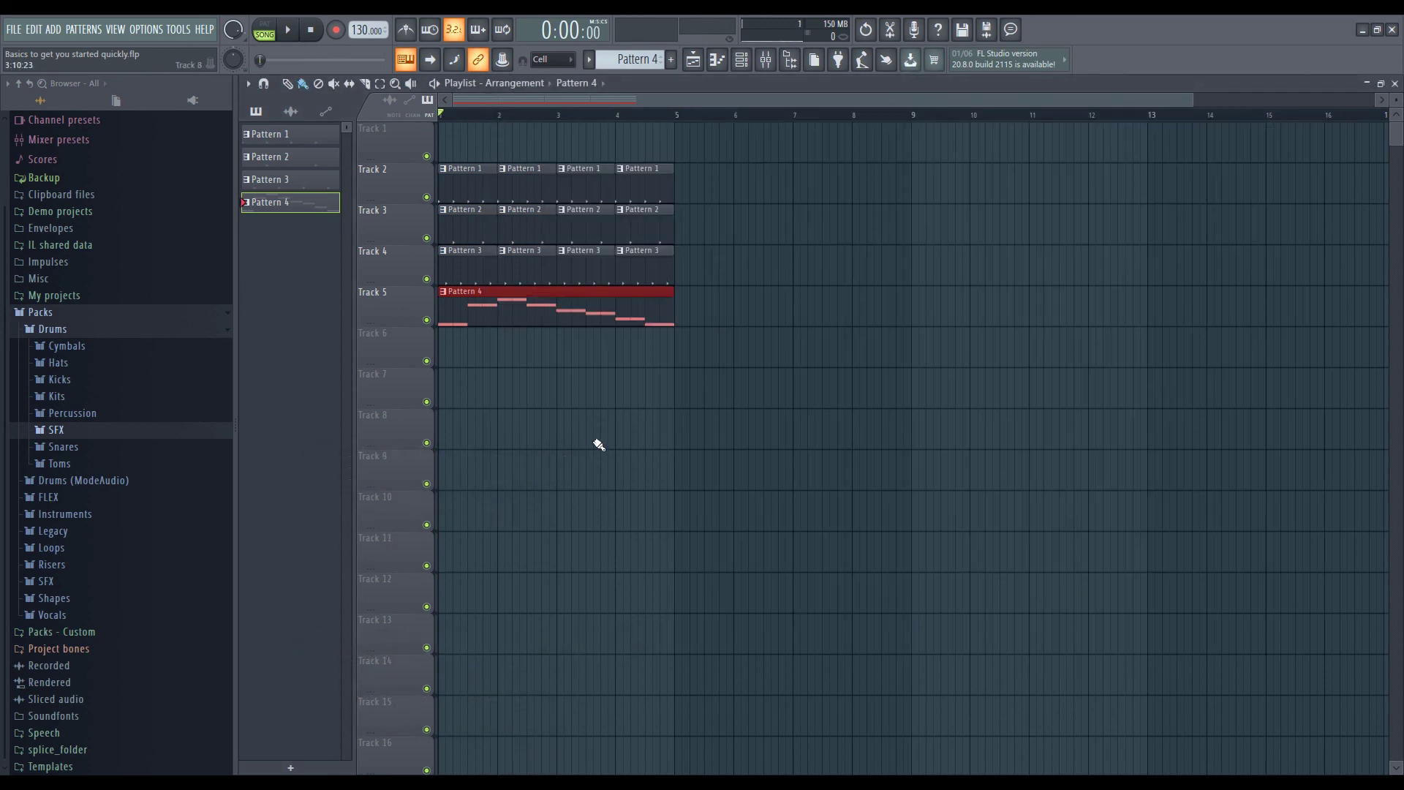
key(space)
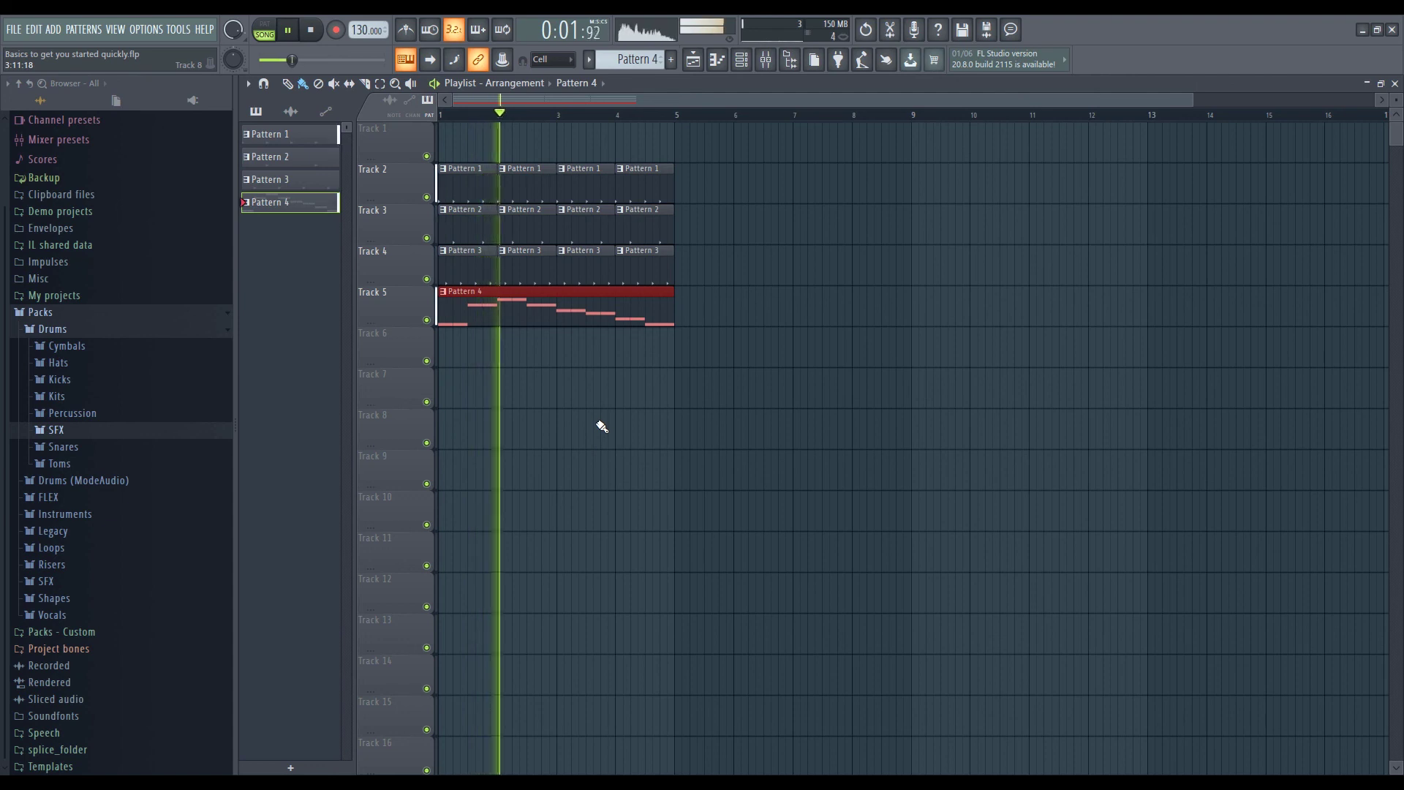